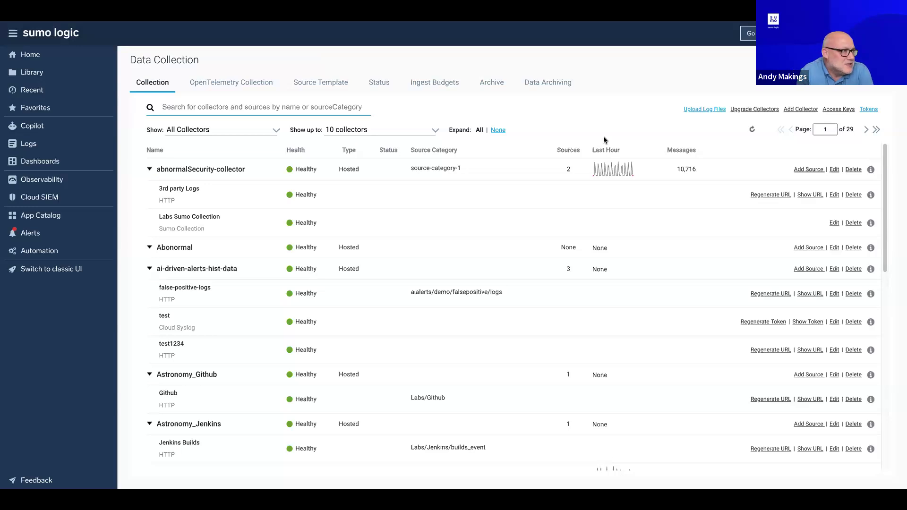
# Browse the collectors to page 2, expand all of them and highlight the source category of cis_ai_driven_alerts_data.
pyautogui.click(498, 130)
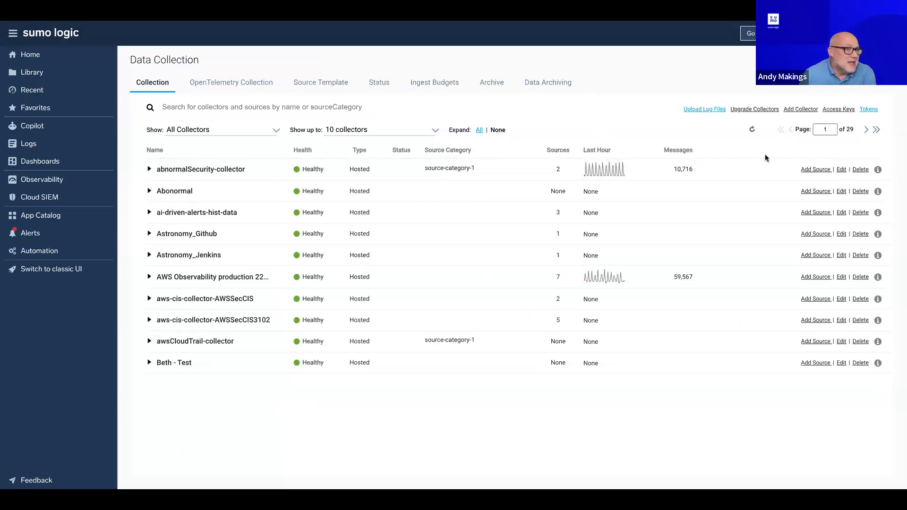
pyautogui.click(866, 131)
pyautogui.click(865, 131)
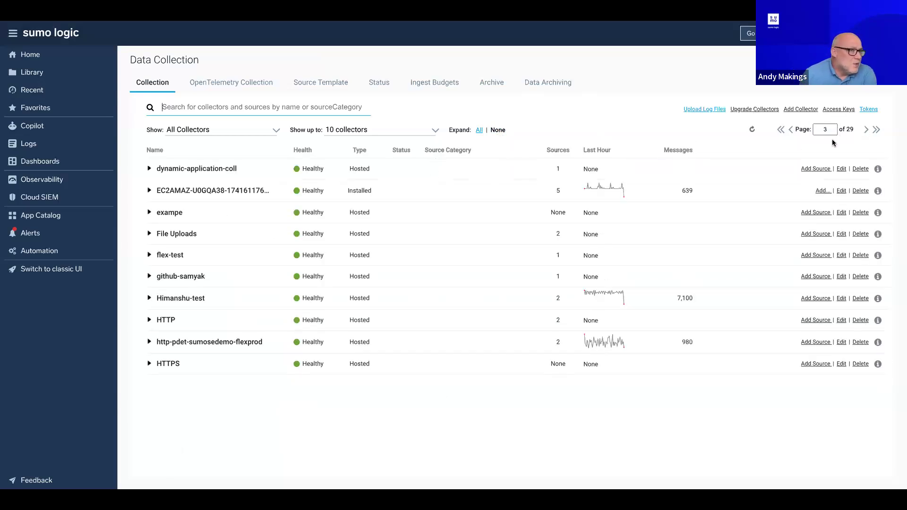
pyautogui.click(790, 131)
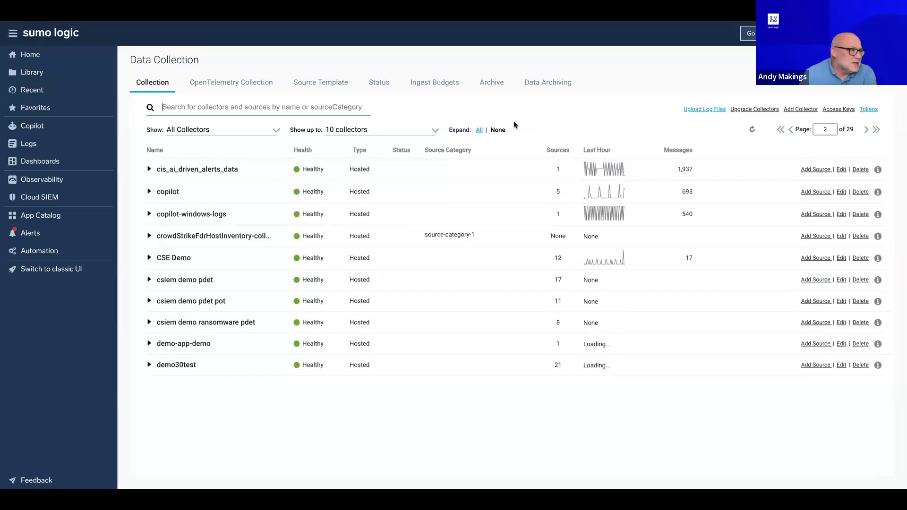
pyautogui.click(480, 129)
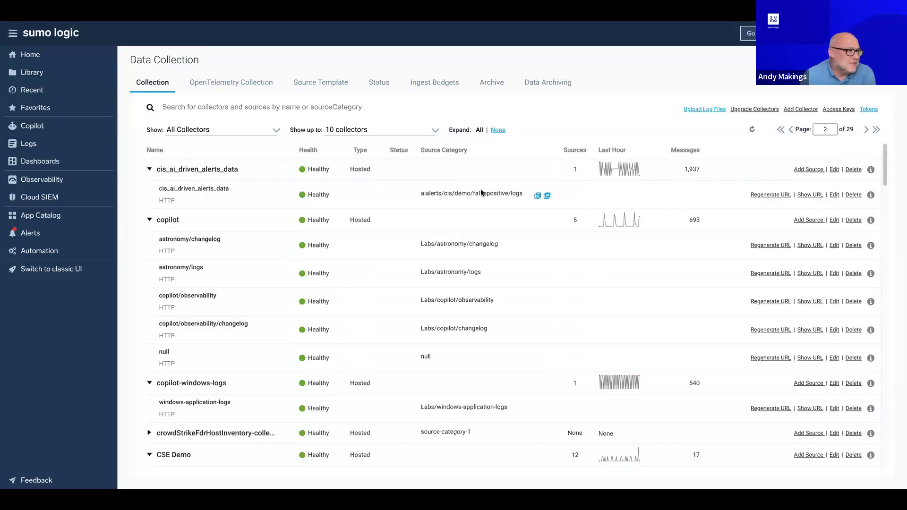
pyautogui.moveTo(523, 194); pyautogui.dragTo(441, 196)
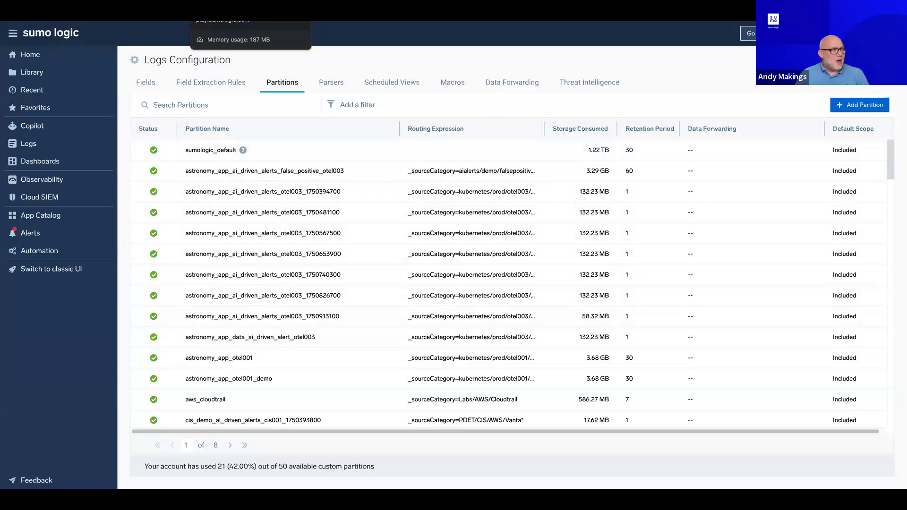
# Return to the Data Collection page, search the collectors for apache and look through the matching sources.
pyautogui.click(283, 14)
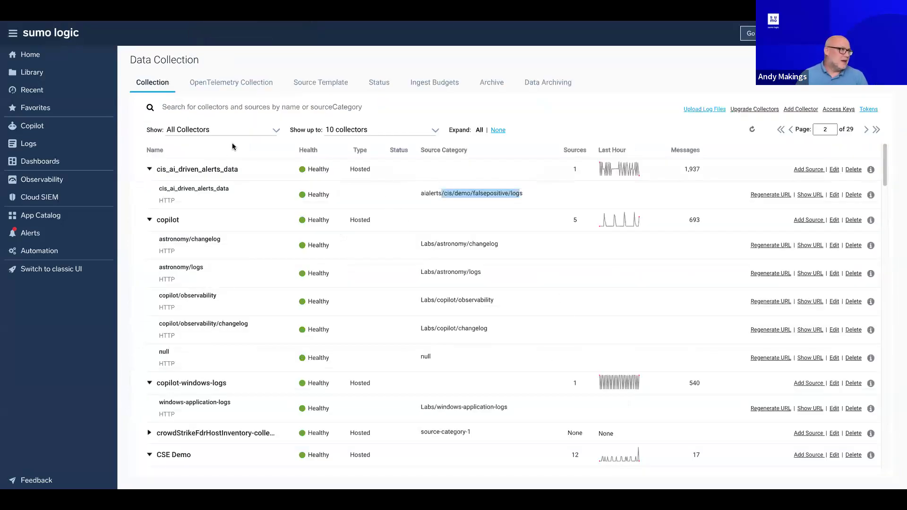
pyautogui.click(218, 101)
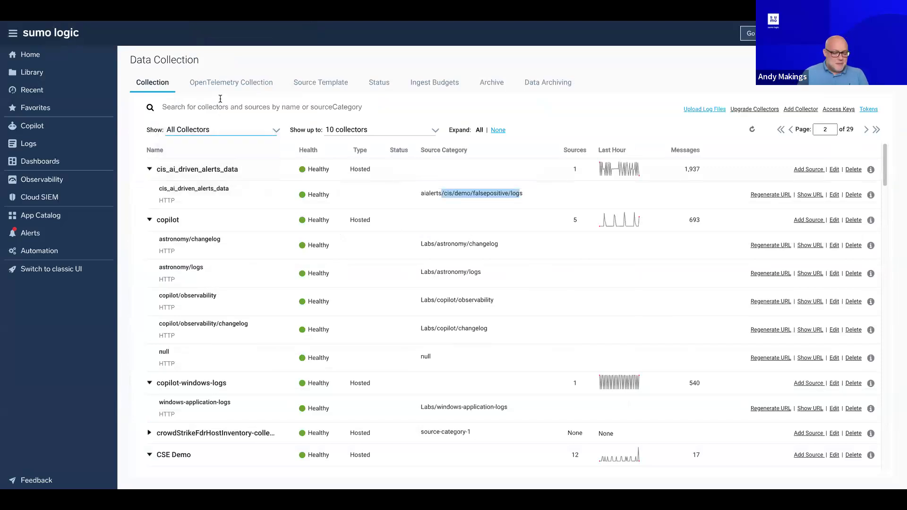
pyautogui.write('apache')
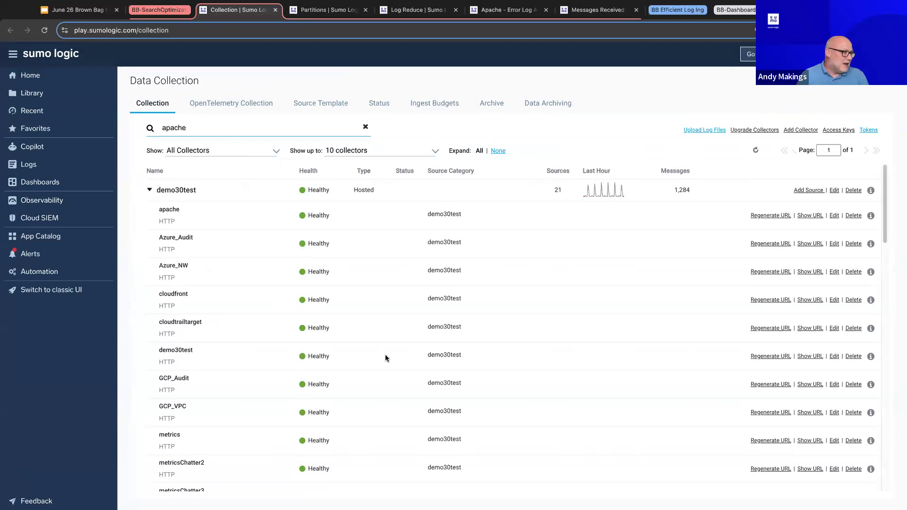
pyautogui.scroll(-1, 404, 419)
pyautogui.scroll(-3, 405, 418)
pyautogui.moveTo(202, 127); pyautogui.dragTo(146, 128)
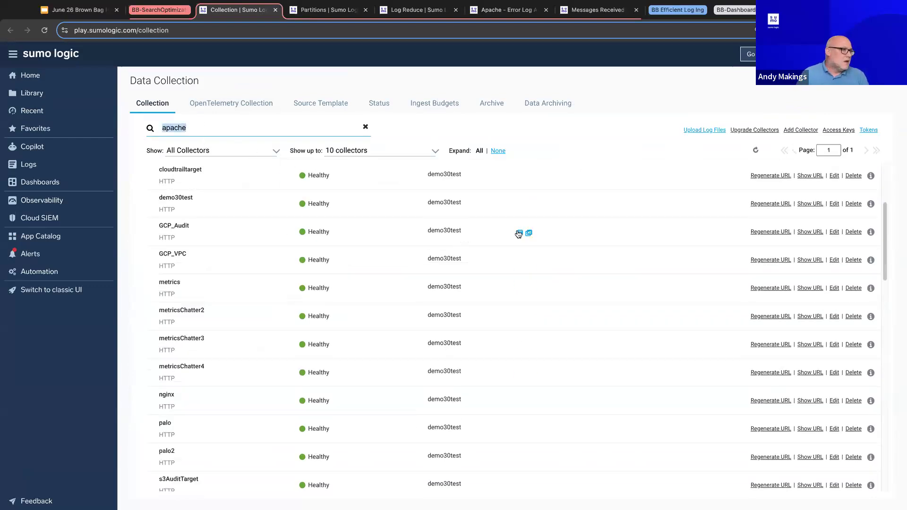
# Open a log search from the GCP_Audit source's demo30test category, run it and highlight its query.
pyautogui.click(518, 234)
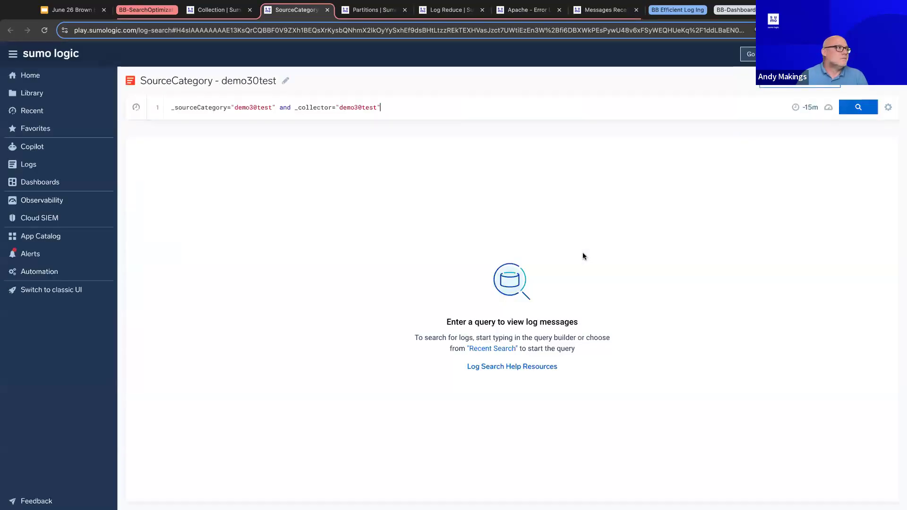
pyautogui.click(859, 107)
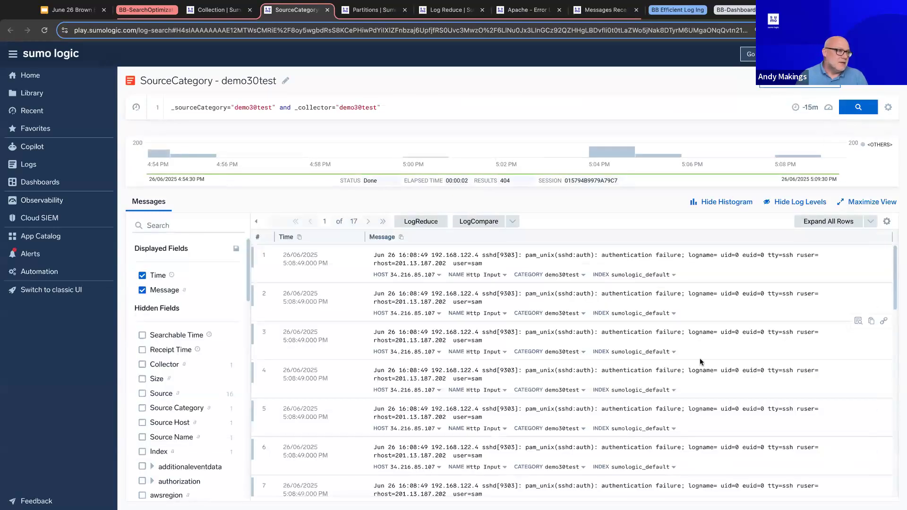
pyautogui.scroll(-10, 666, 428)
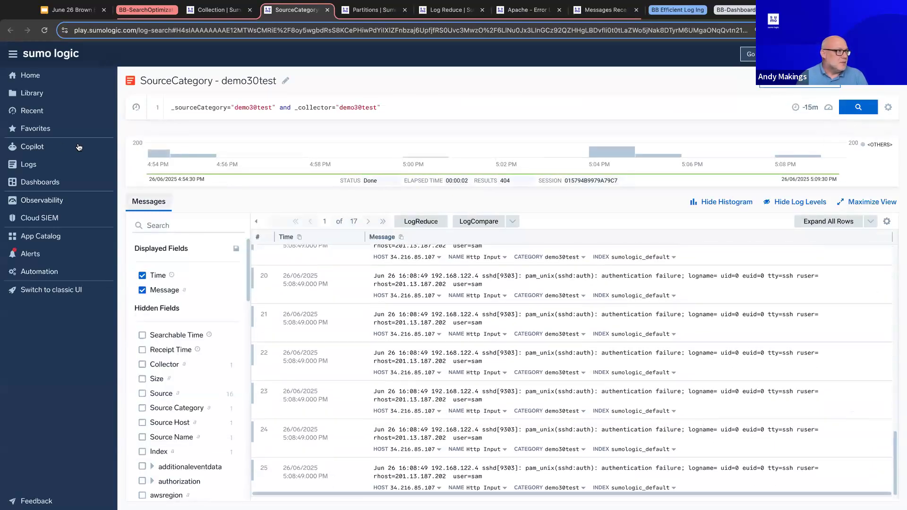
pyautogui.moveTo(175, 103); pyautogui.dragTo(381, 107)
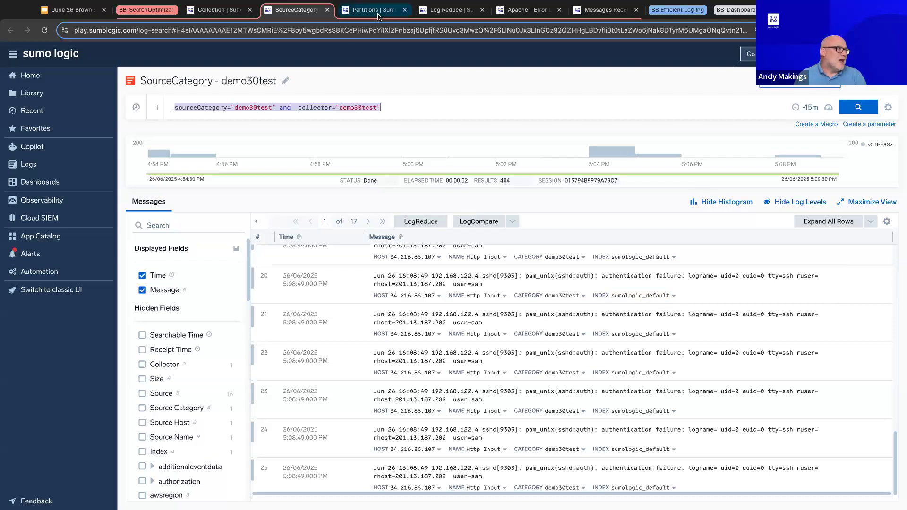
# Look over the Partitions configuration, the demo30test log search and the Messages Received metrics chart.
pyautogui.click(375, 13)
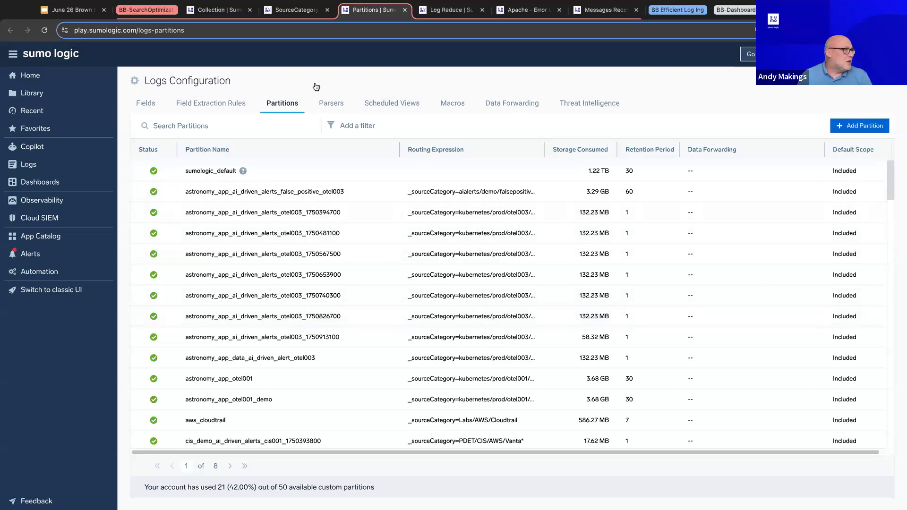
pyautogui.click(296, 10)
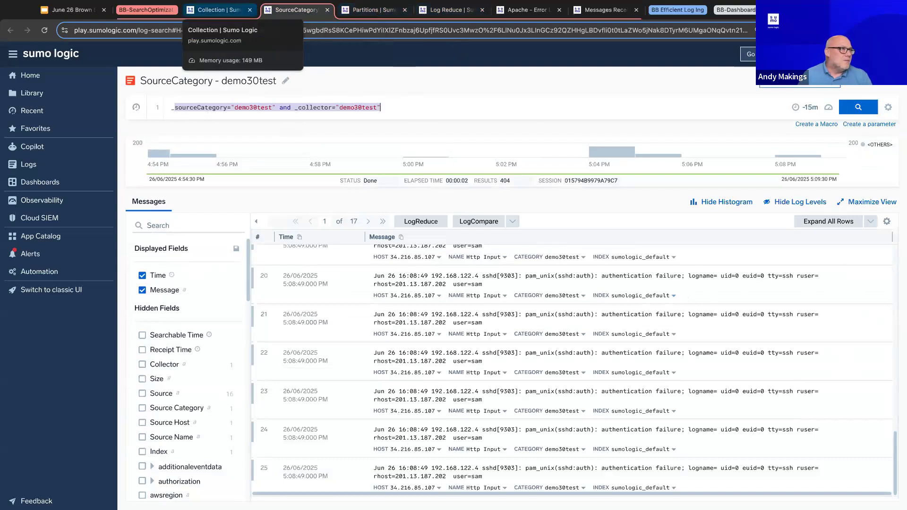
pyautogui.click(534, 13)
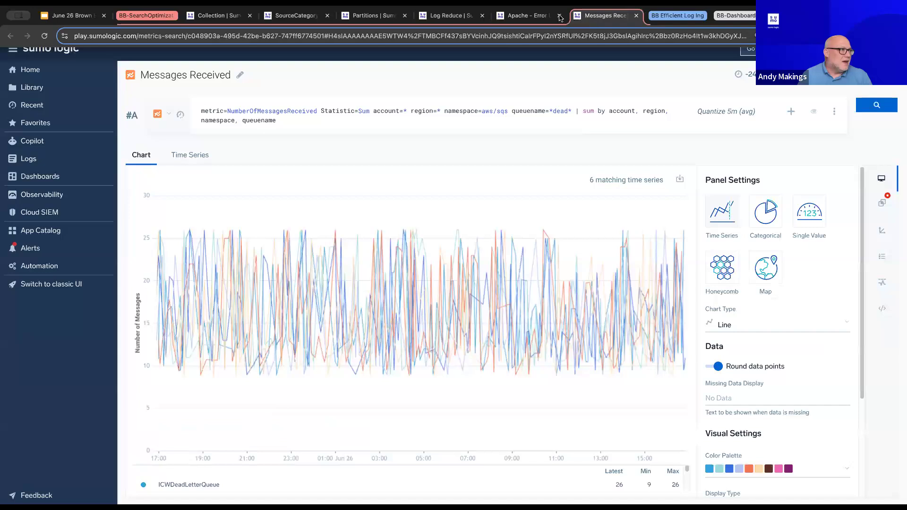
pyautogui.click(602, 15)
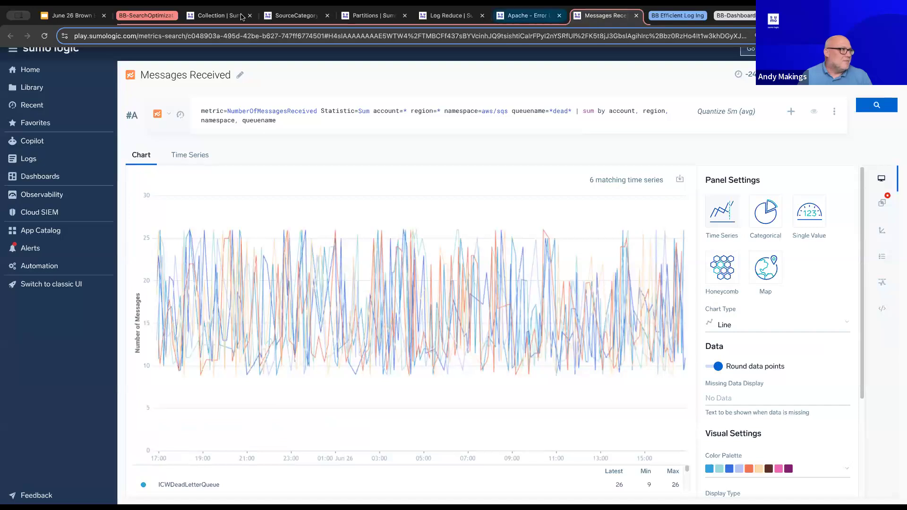
# Open a log search from the cloudtrailtarget source's demo30test category on the Data Collection page and run it.
pyautogui.click(242, 15)
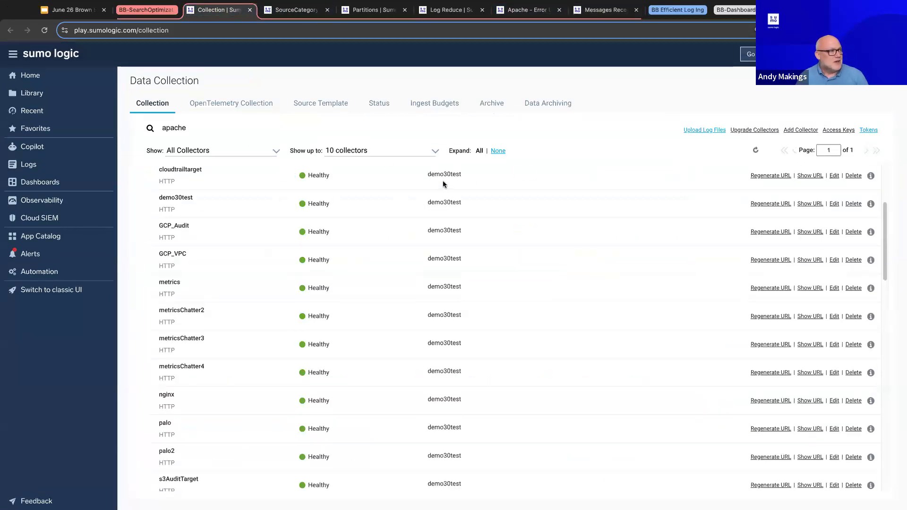
pyautogui.click(524, 177)
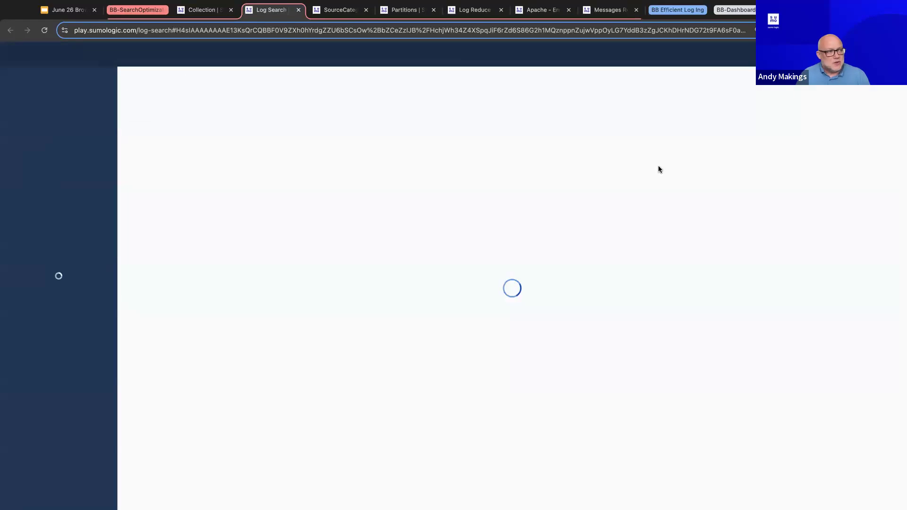
pyautogui.click(846, 108)
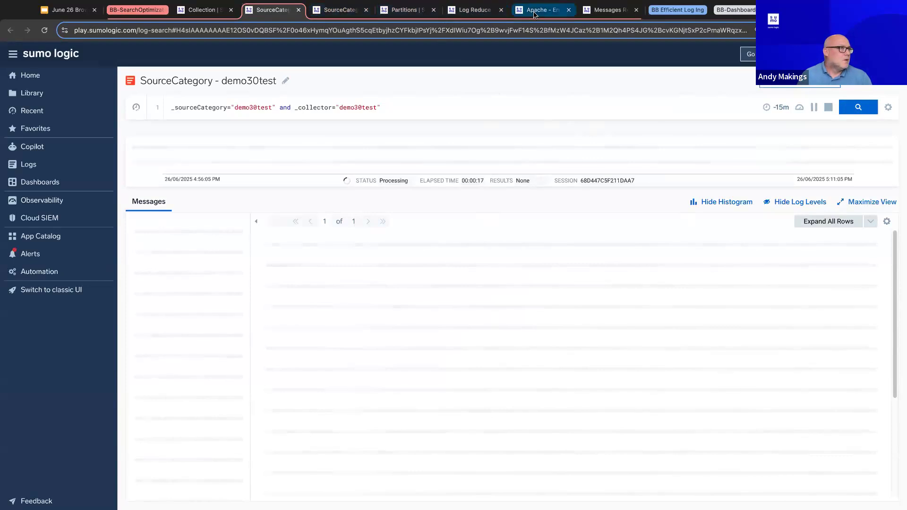
# Return to the earlier demo30test search results and expand the Admin Recommended folder in the library.
pyautogui.click(406, 15)
pyautogui.click(340, 10)
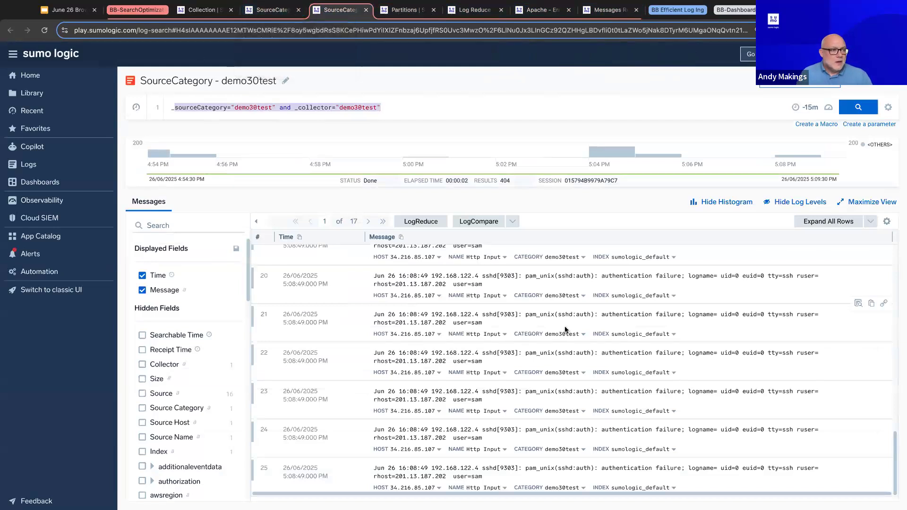
pyautogui.scroll(2, 558, 316)
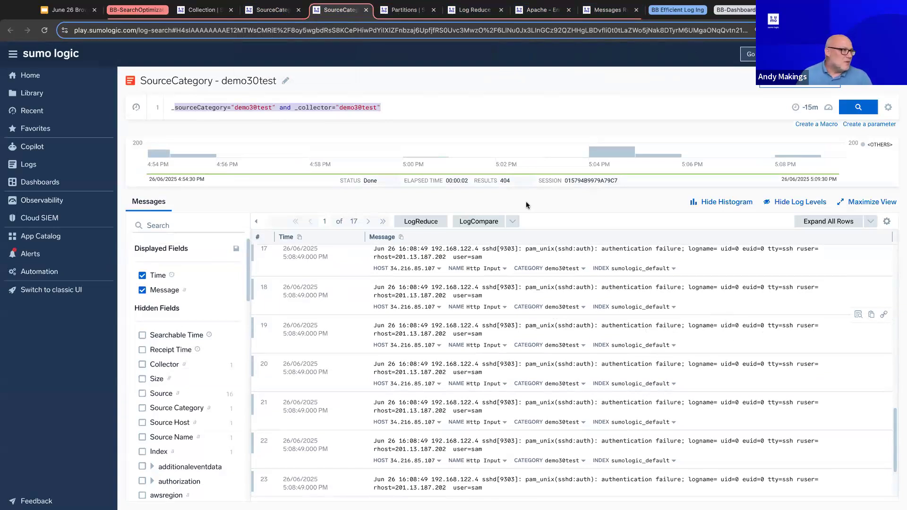
pyautogui.click(71, 98)
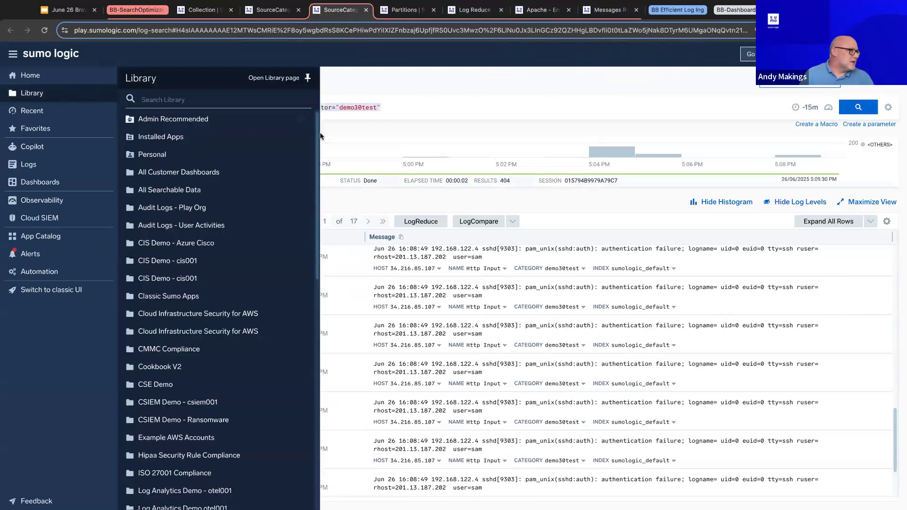
pyautogui.click(181, 119)
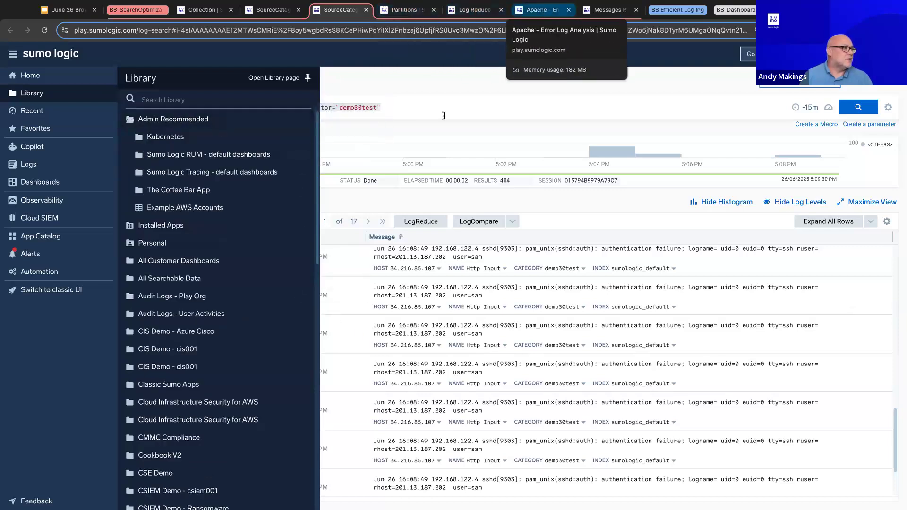
# Open the Critical Errors panel of the Apache - Error Log Analysis dashboard as a log search and run its query.
pyautogui.click(544, 11)
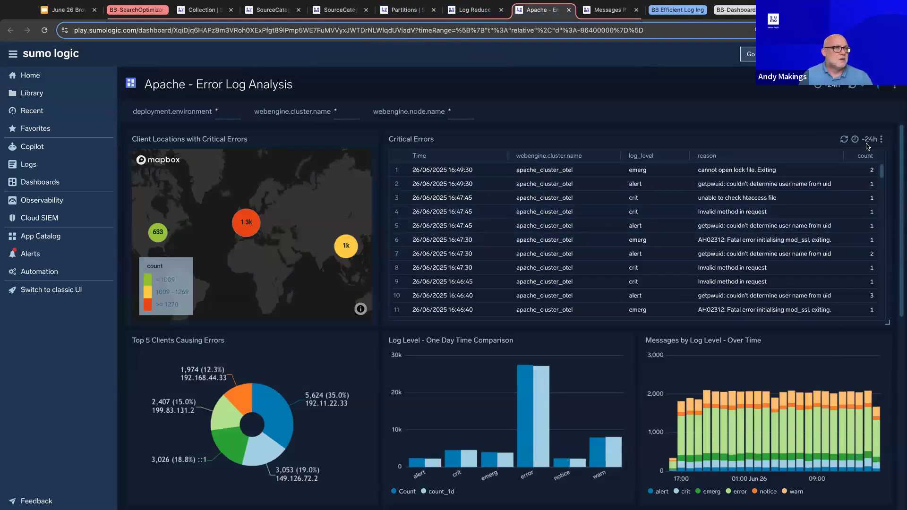
pyautogui.click(881, 139)
pyautogui.click(858, 159)
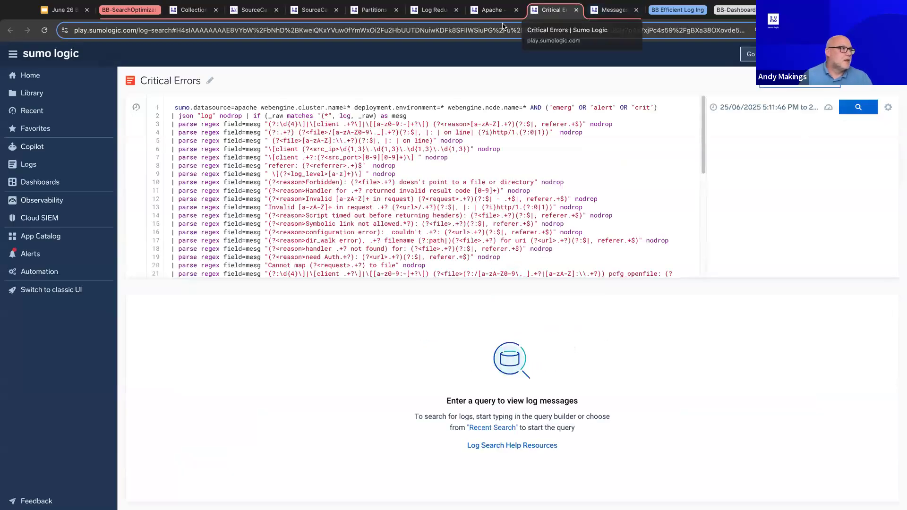
pyautogui.click(858, 107)
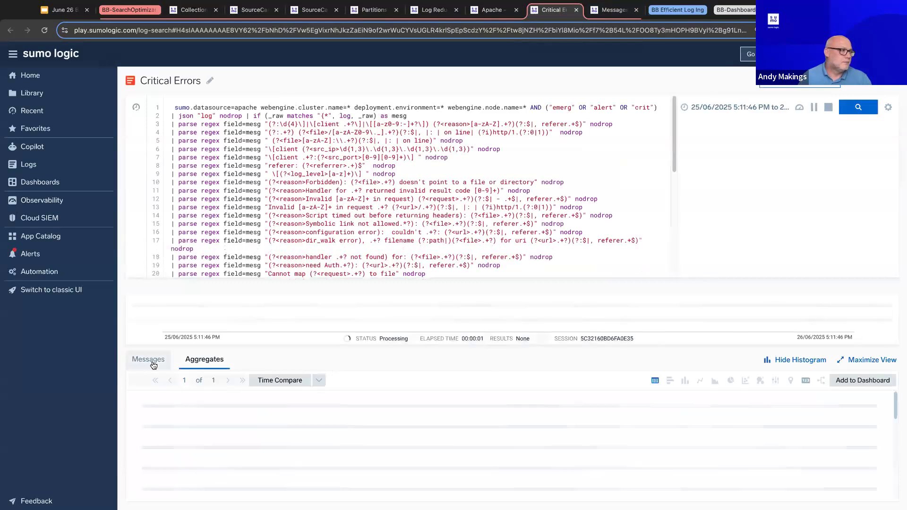
# Show the raw messages of the Critical Errors search and set its time range to the last 60 minutes.
pyautogui.click(153, 362)
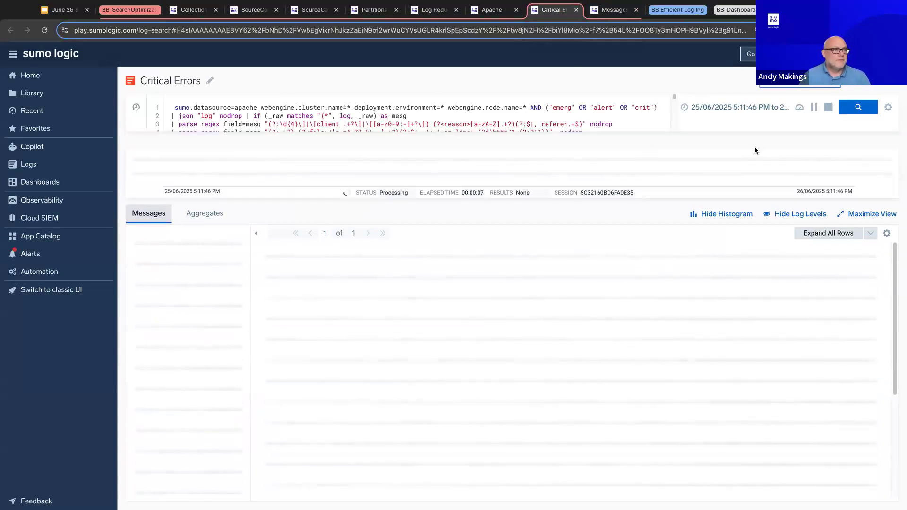
pyautogui.click(745, 106)
pyautogui.click(633, 154)
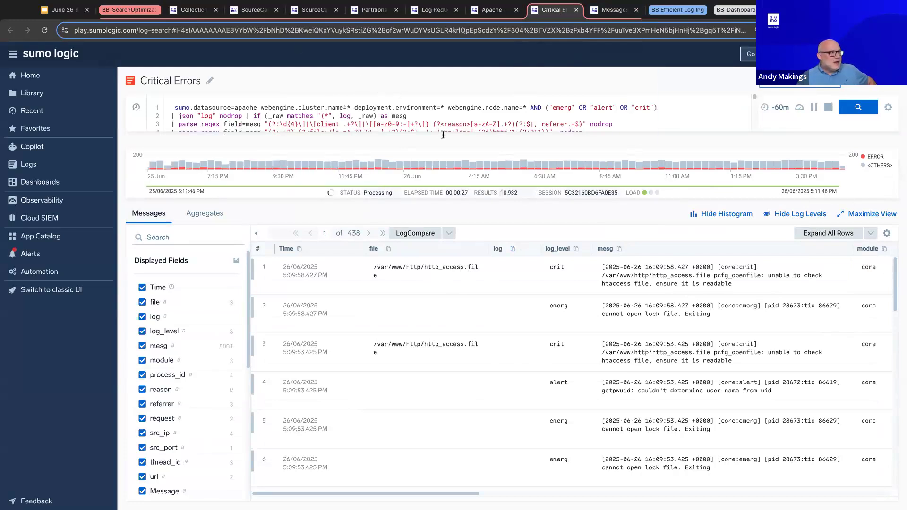
# Return to the Data Collection page and search its collectors for cloudtrail.
pyautogui.click(205, 12)
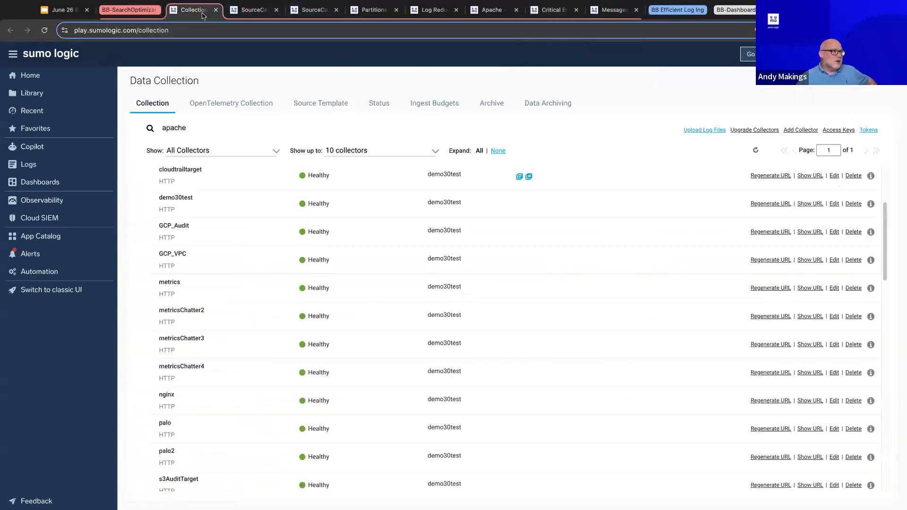
pyautogui.doubleClick(164, 129)
pyautogui.write('dtrial')
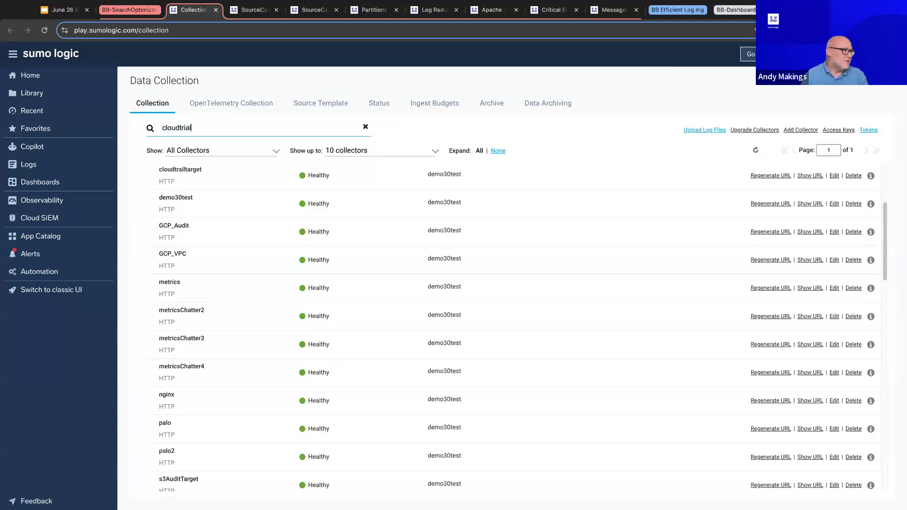
pyautogui.click(217, 127)
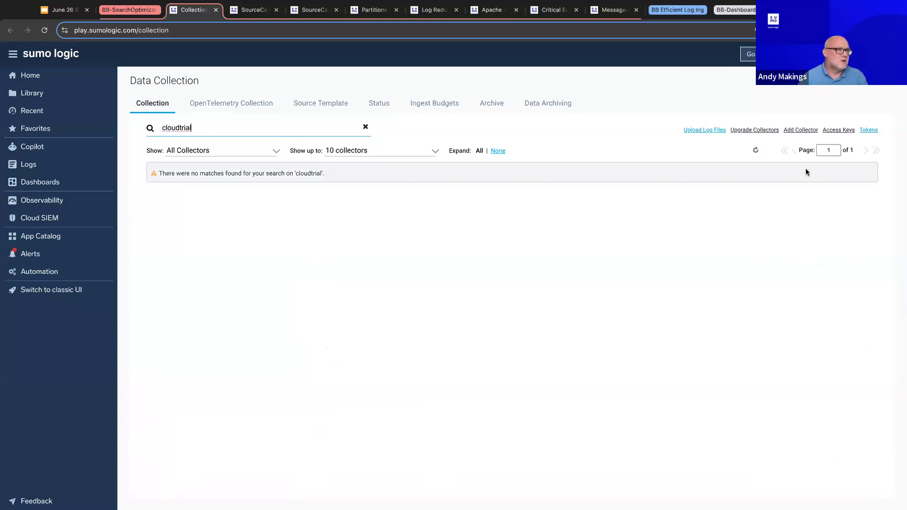
pyautogui.click(756, 153)
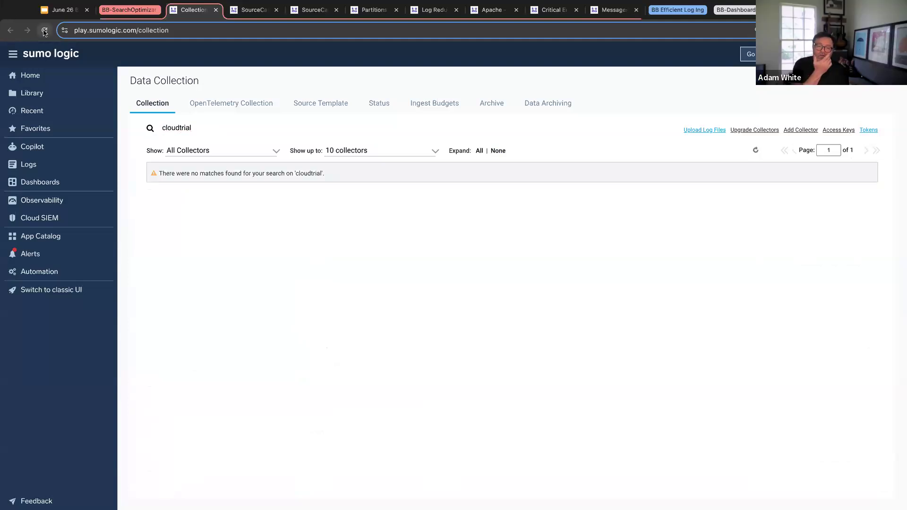
pyautogui.click(175, 125)
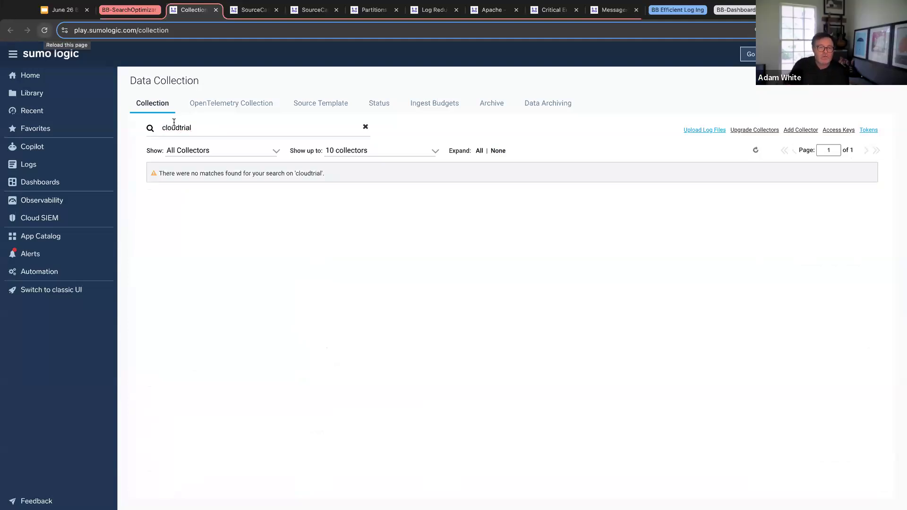
pyautogui.press('BackSpace')
pyautogui.press('BackSpace')
pyautogui.press('BackSpace')
pyautogui.write('ail')
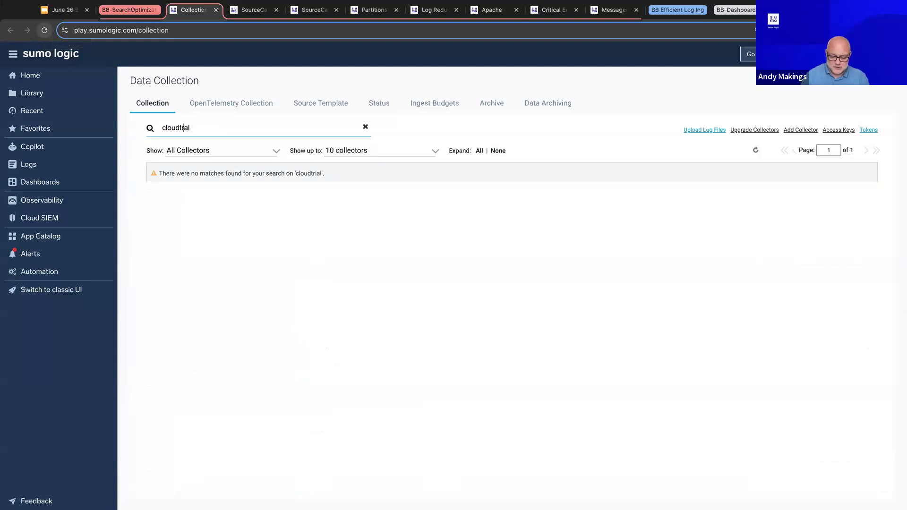
pyautogui.press('Return')
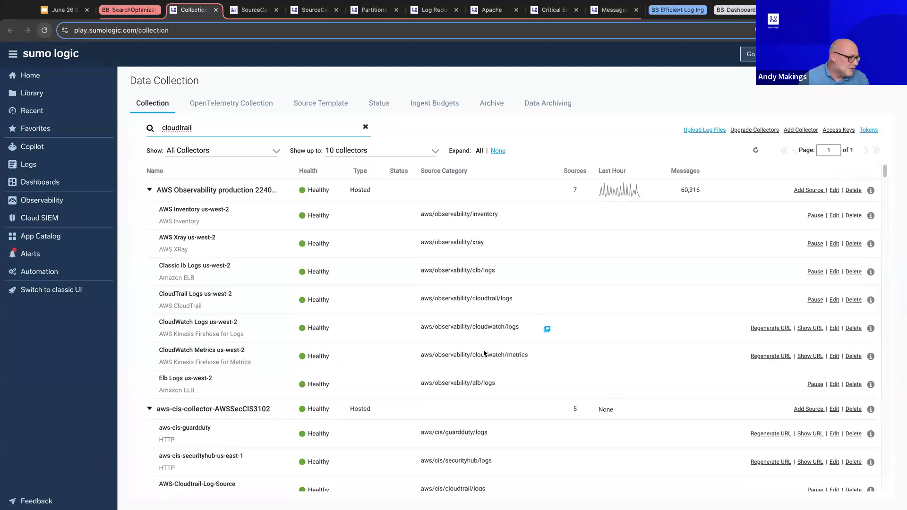
# Open a log search from the AWS-Cloudtrail-Log-Source's aws/cis/cloudtrail/logs category and run it.
pyautogui.scroll(-5, 482, 355)
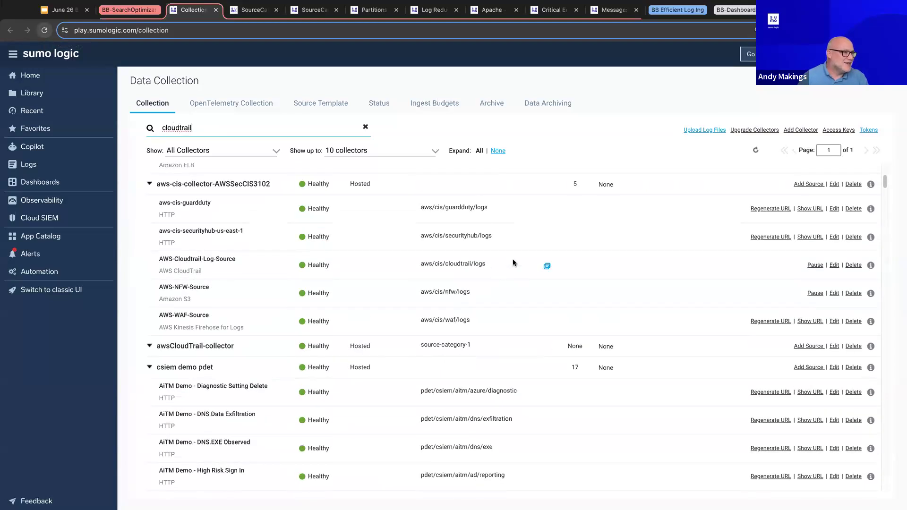
pyautogui.click(547, 265)
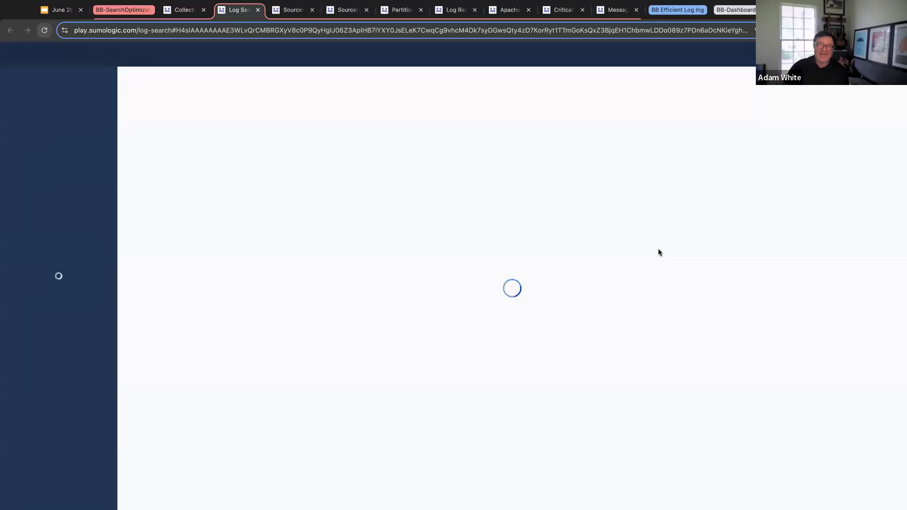
pyautogui.click(860, 113)
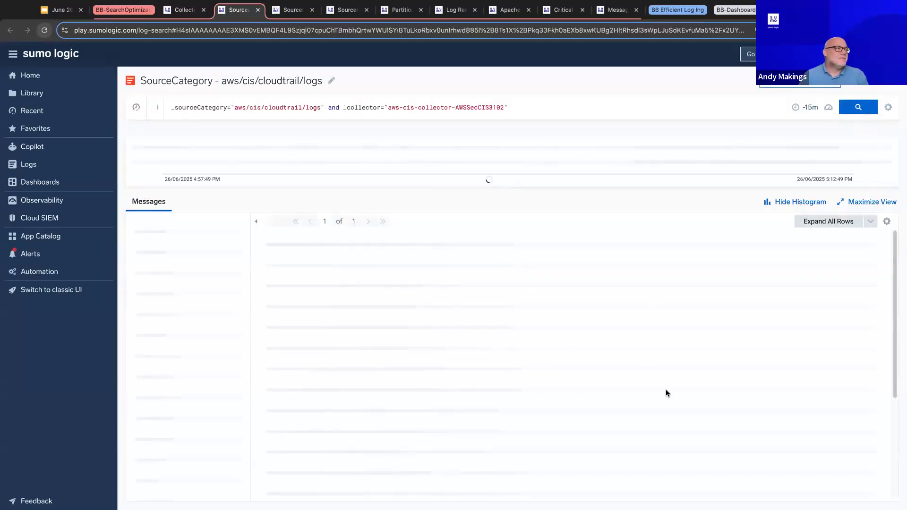
# Rerun the aws/cis/cloudtrail/logs search for yesterday and for the last 6 hours.
pyautogui.click(809, 108)
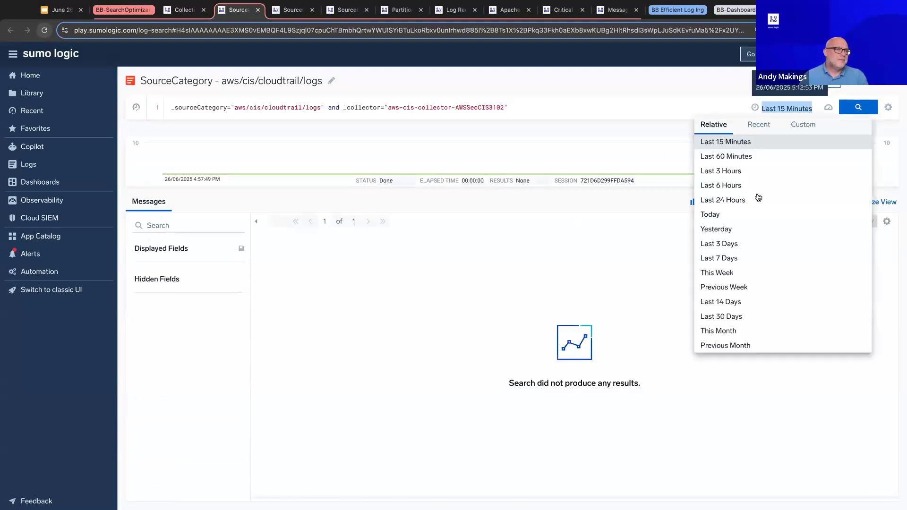
pyautogui.click(716, 230)
pyautogui.click(853, 112)
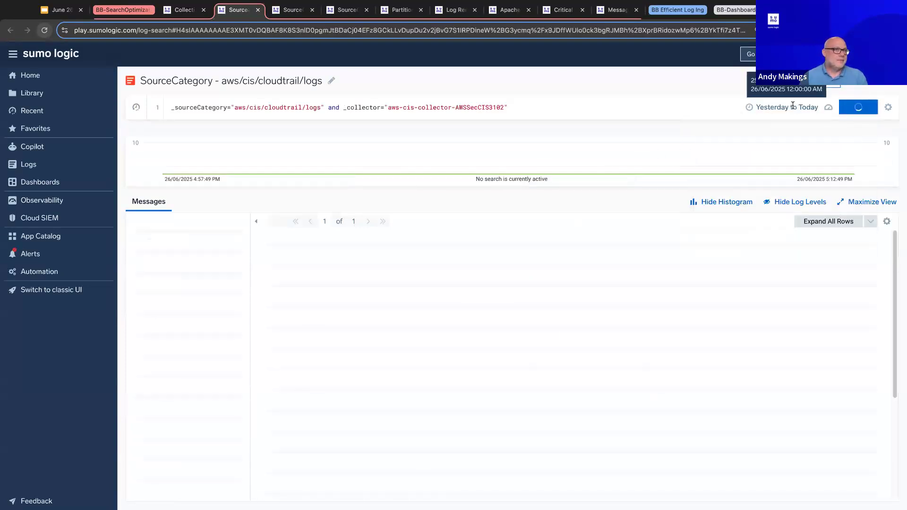
pyautogui.click(792, 105)
pyautogui.click(745, 184)
pyautogui.click(850, 115)
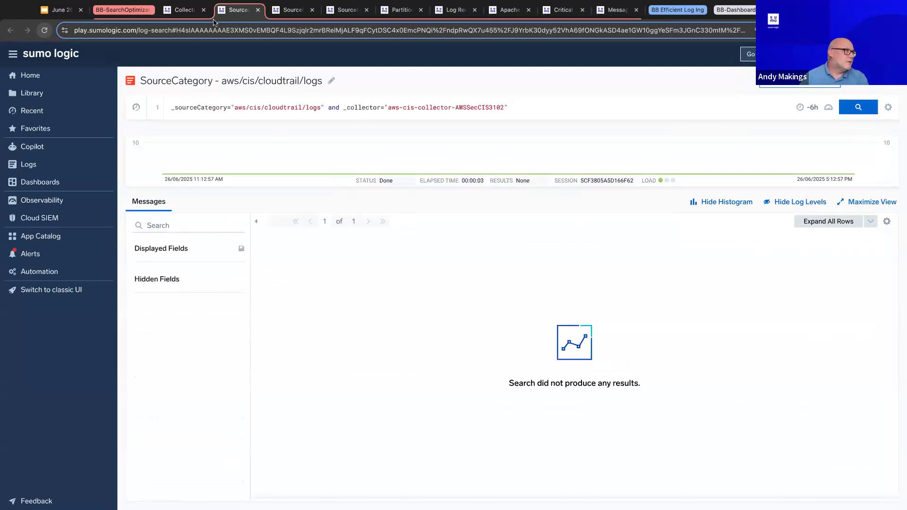
# Return to the Data Collection page and open a log search from the AWS Cloudtrail dev source's Labs/AWS/CloudTrail category.
pyautogui.click(185, 10)
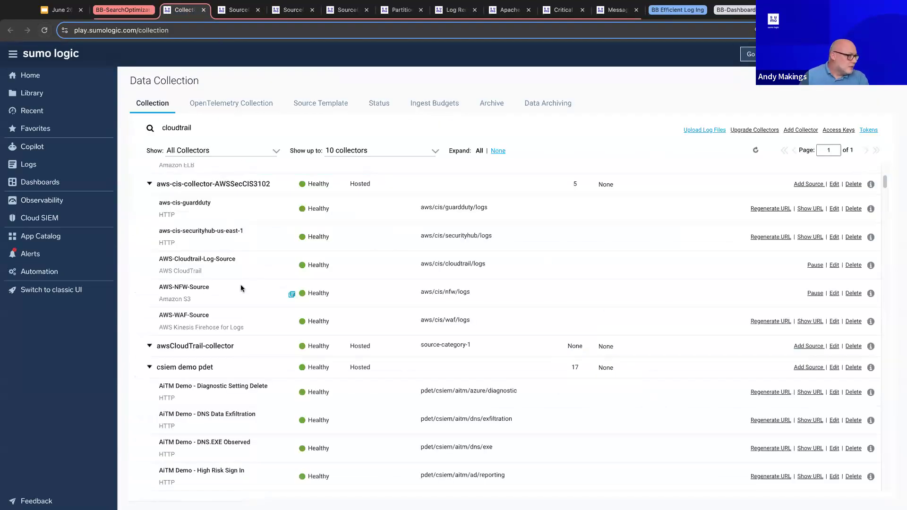
pyautogui.scroll(-6, 257, 330)
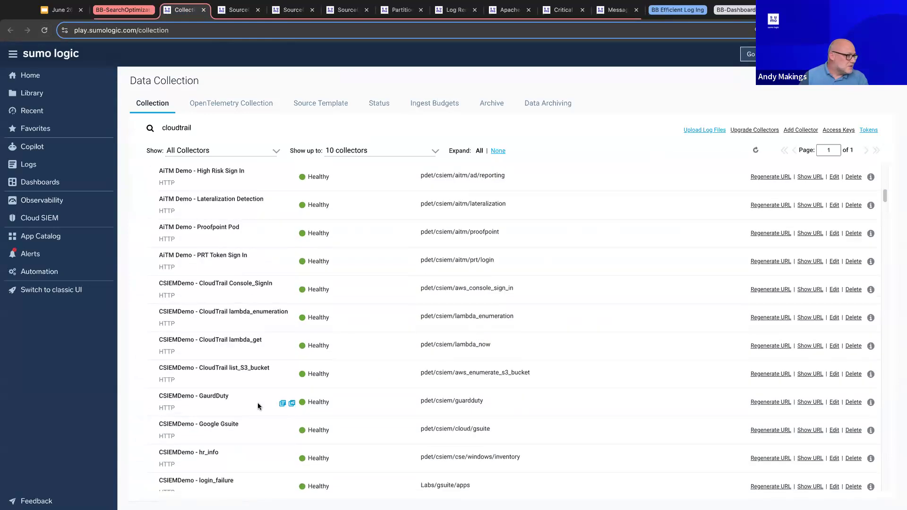
pyautogui.scroll(-1, 255, 404)
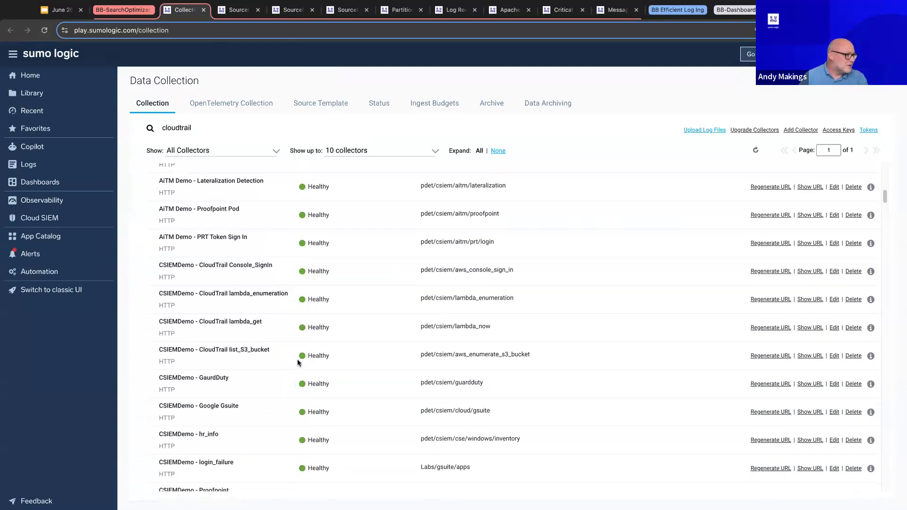
pyautogui.scroll(-8, 526, 406)
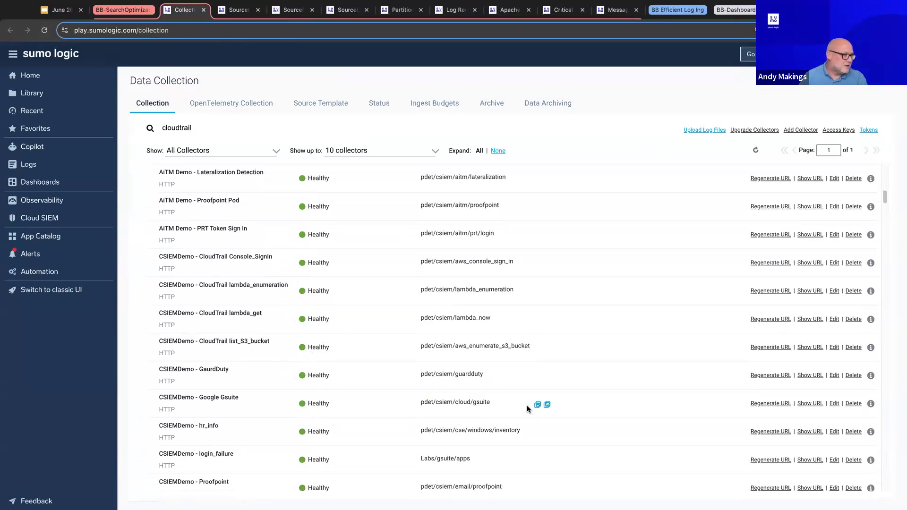
pyautogui.scroll(-5, 555, 419)
pyautogui.scroll(-10, 466, 460)
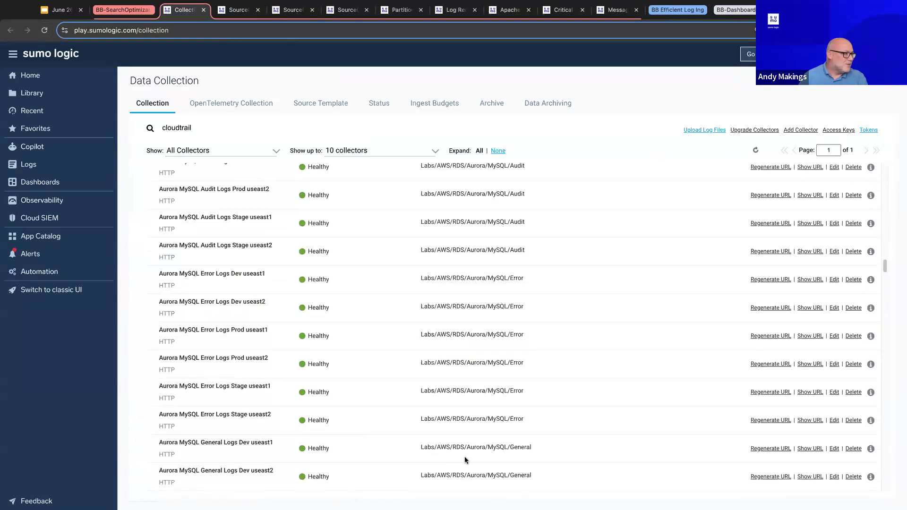
pyautogui.scroll(-5, 463, 456)
pyautogui.scroll(-5, 555, 406)
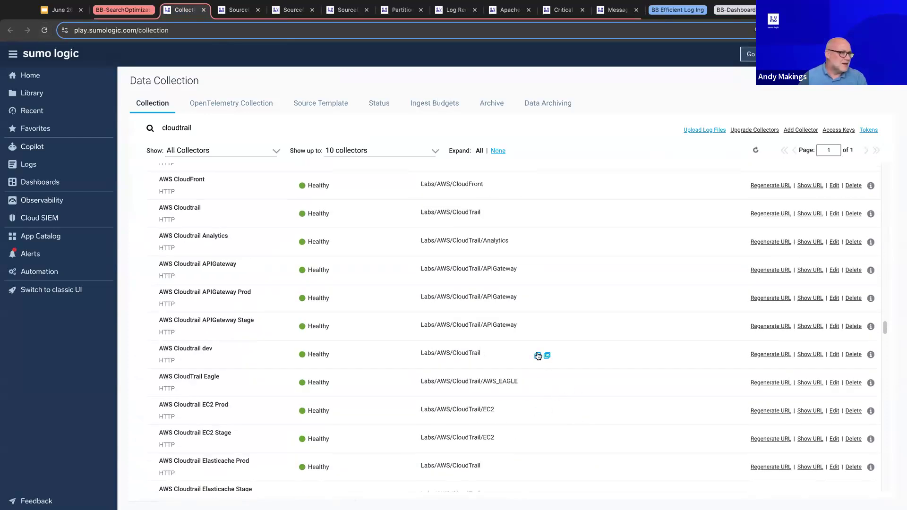
pyautogui.click(540, 356)
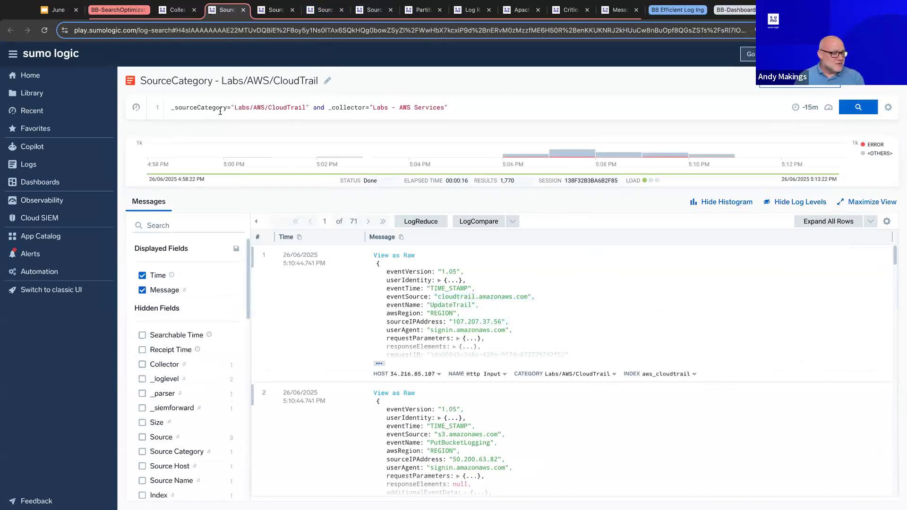
# Remove the _collector condition from the query, keeping only _sourceCategory="Labs/AWS/CloudTrail".
pyautogui.moveTo(312, 107); pyautogui.dragTo(464, 112)
pyautogui.press('BackSpace')
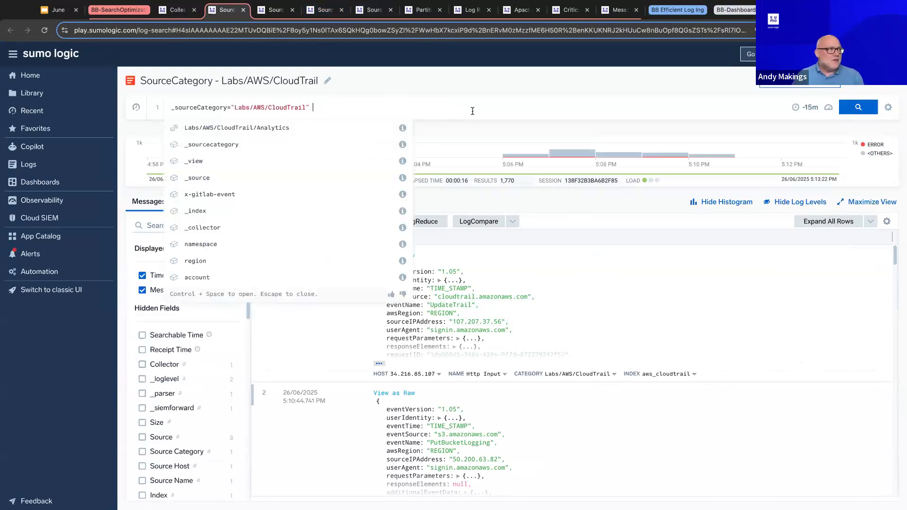
pyautogui.click(666, 298)
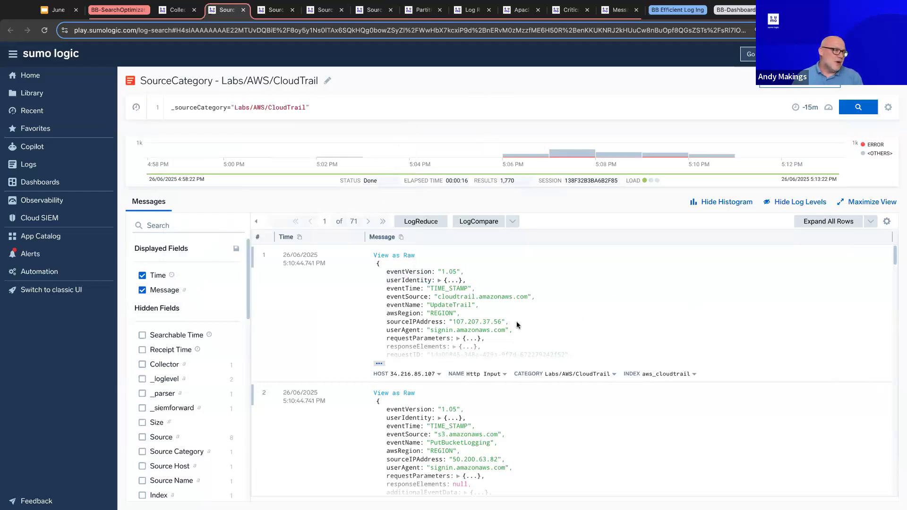
# Copy the first message's eventTime value into the query as the keyword "TIME_STAMP" and run the search.
pyautogui.doubleClick(454, 291)
pyautogui.press('super+c')
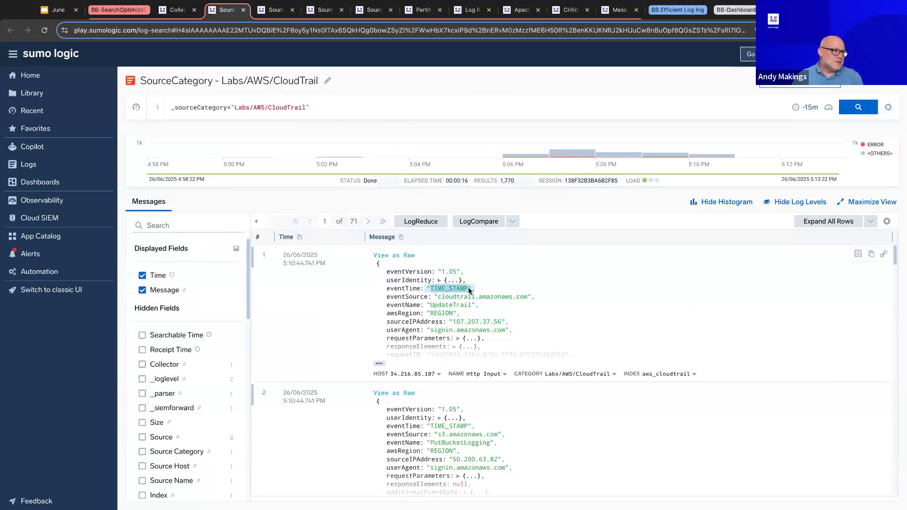
pyautogui.click(386, 111)
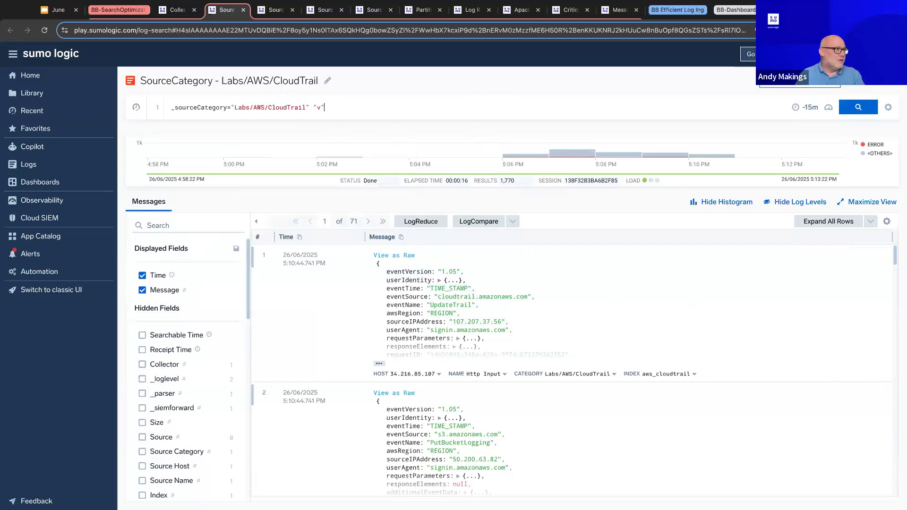
pyautogui.write('"')
pyautogui.press('super+v')
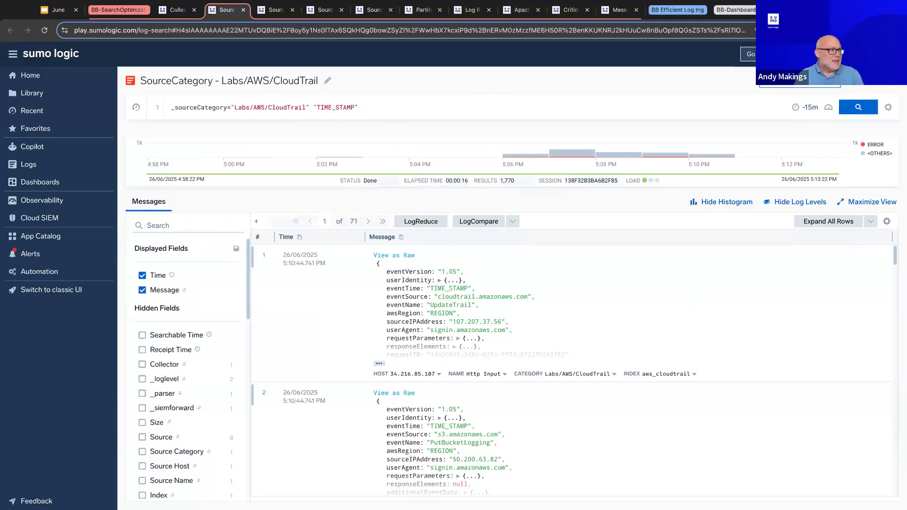
pyautogui.press('Return')
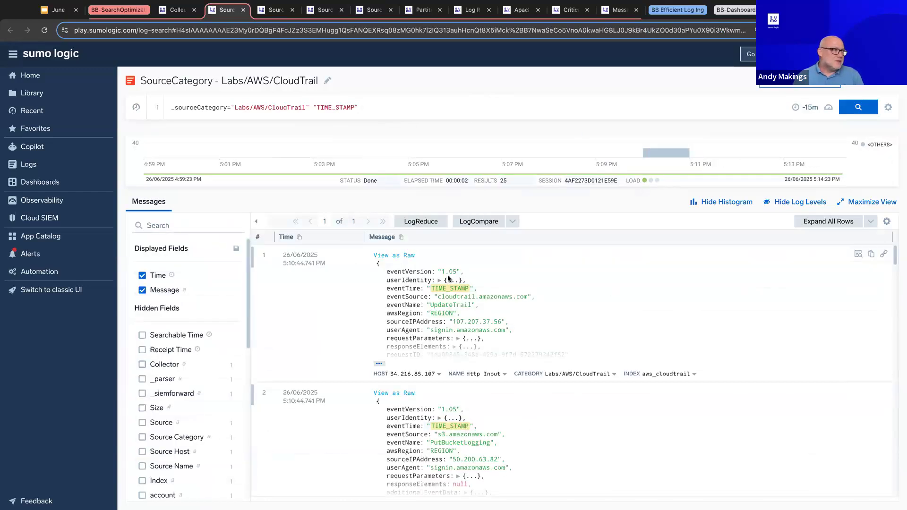
# Copy the eventTime field name from the first message, add the line | where eventTime matches "TIME_STAMP", and run the query.
pyautogui.rightClick(396, 290)
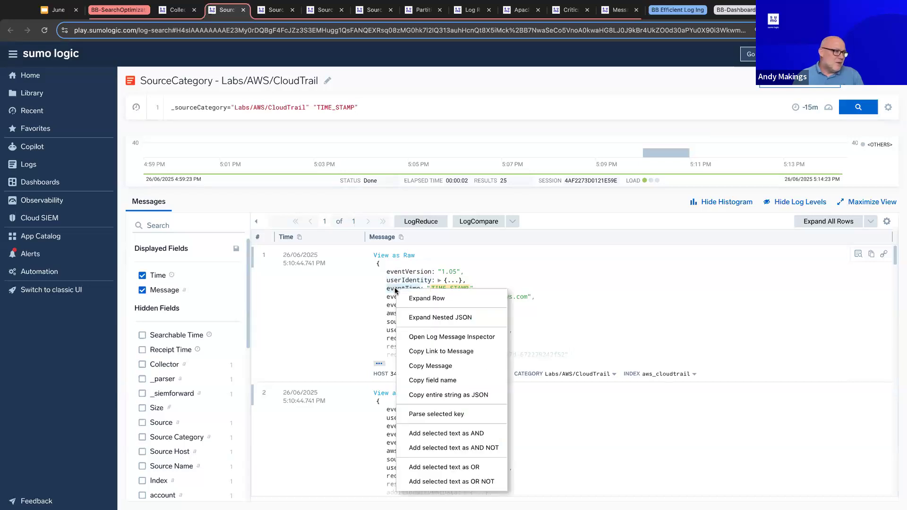
pyautogui.click(429, 382)
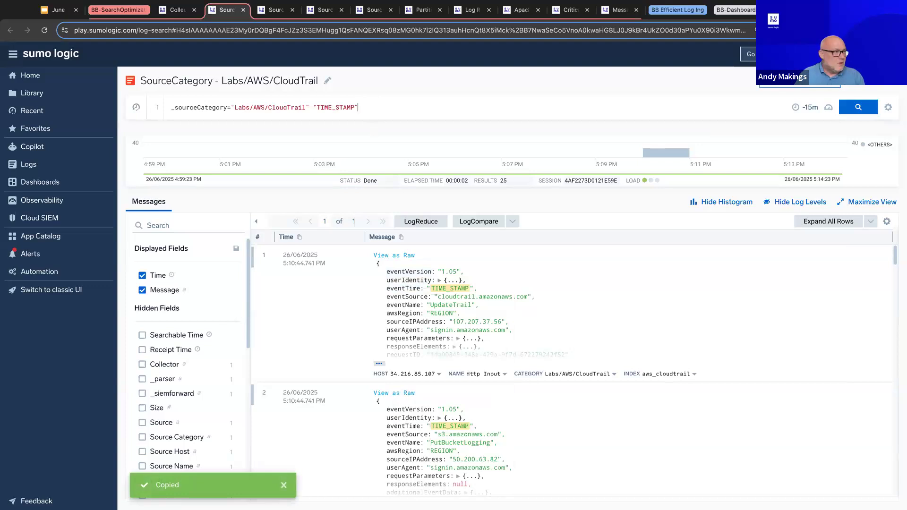
pyautogui.press('Return')
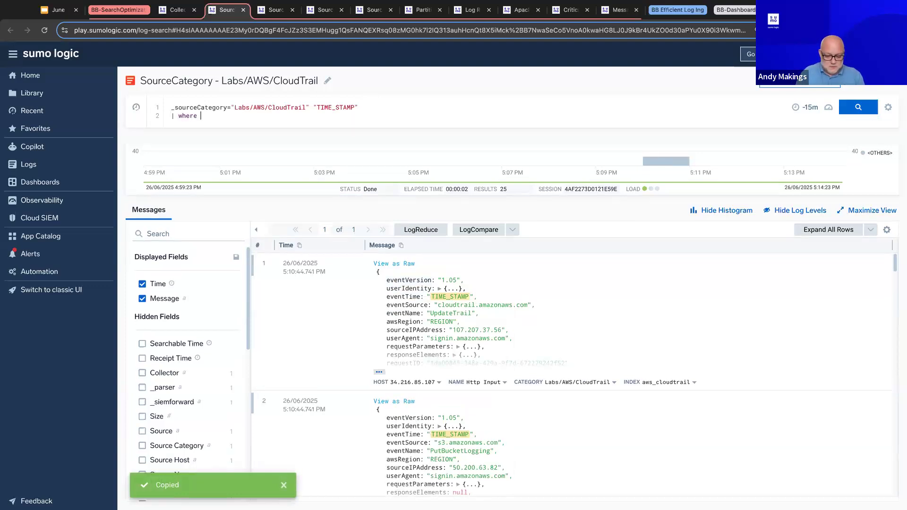
pyautogui.write('| where')
pyautogui.hotkey('ctrl', 'v')
pyautogui.write('mathces')
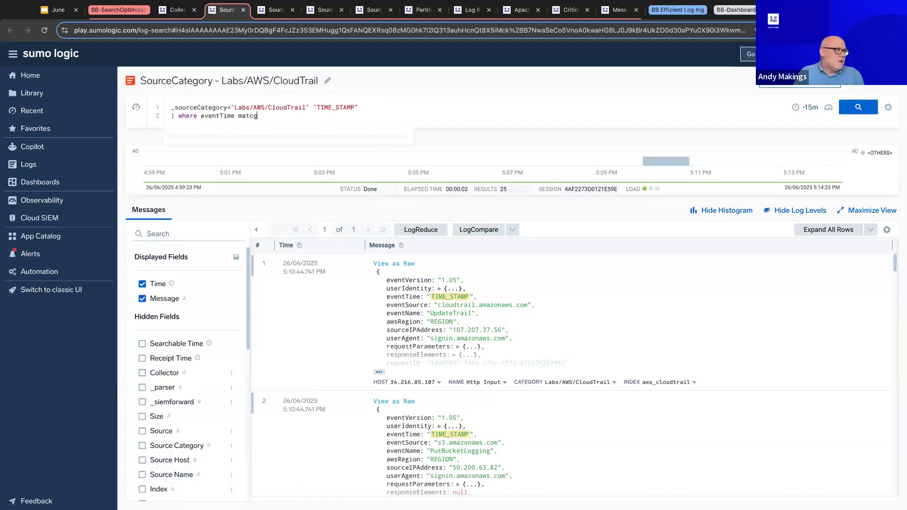
pyautogui.press('BackSpace')
pyautogui.press('BackSpace')
pyautogui.press('BackSpace')
pyautogui.press('BackSpace')
pyautogui.write('hes "TIME_STAMP')
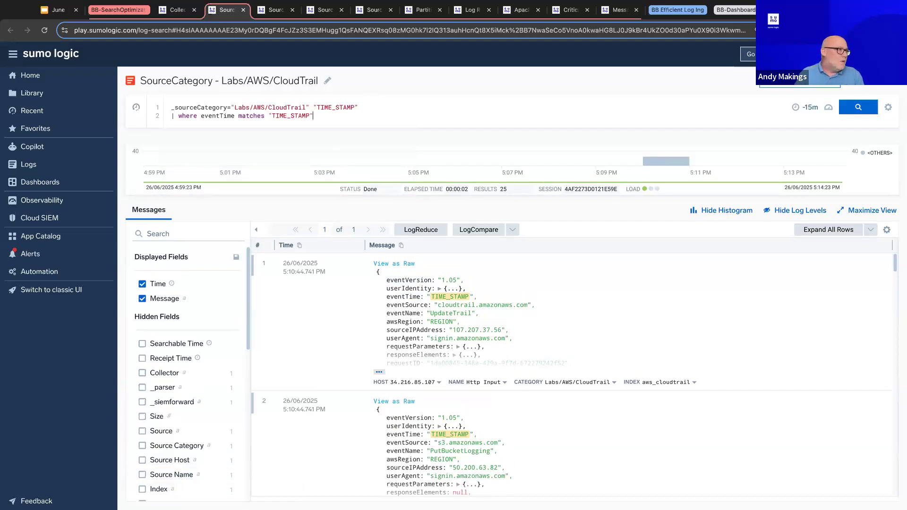
pyautogui.press('Return')
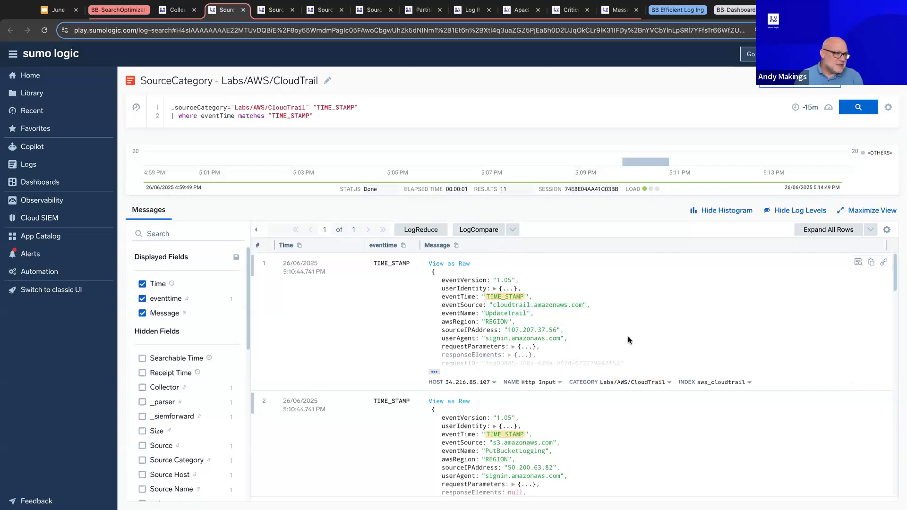
# Add the Source Name field as a displayed column in the CloudTrail message results.
pyautogui.scroll(-1, 630, 342)
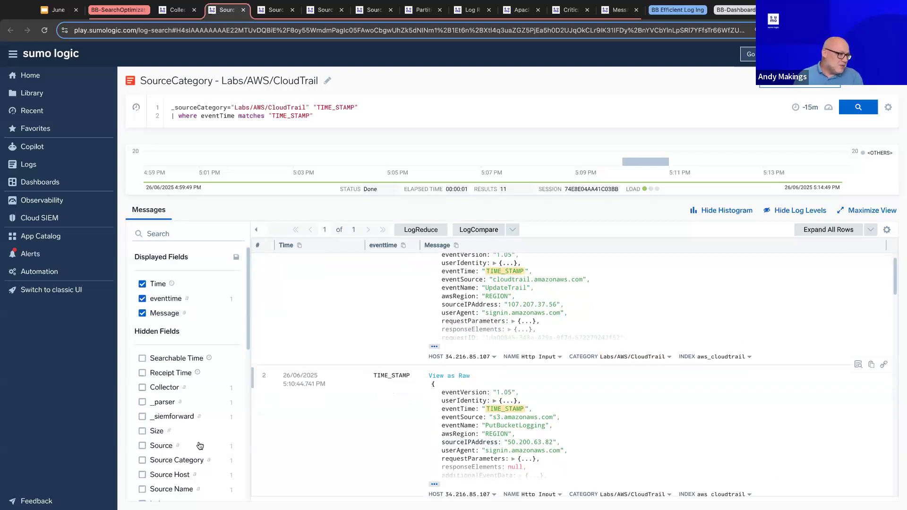
pyautogui.scroll(-1, 198, 446)
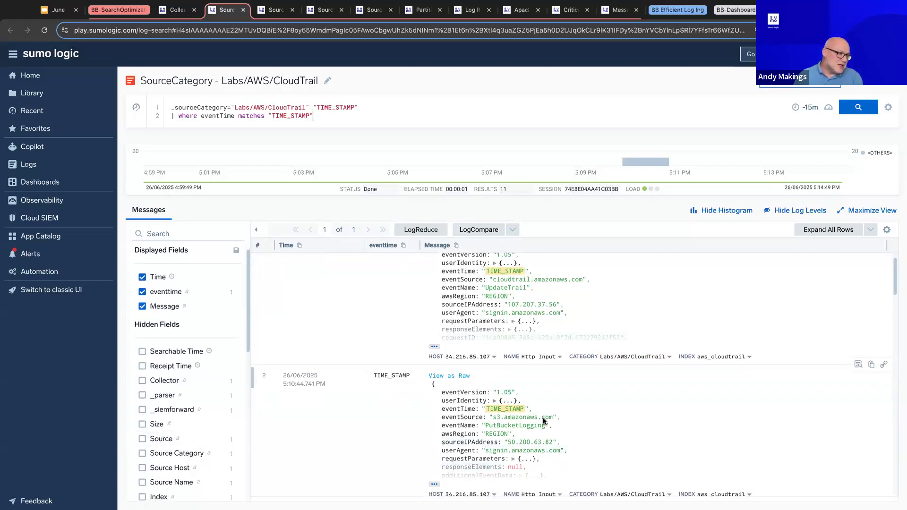
pyautogui.scroll(-3, 189, 421)
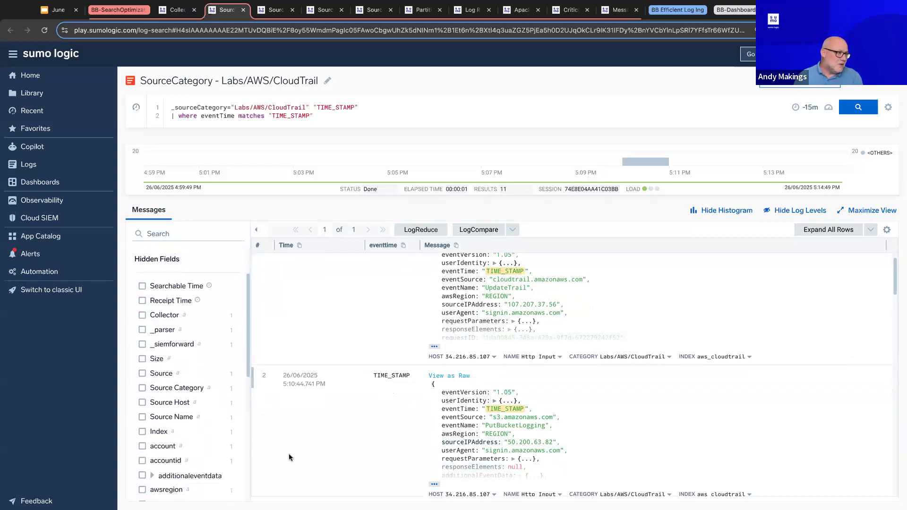
pyautogui.click(142, 411)
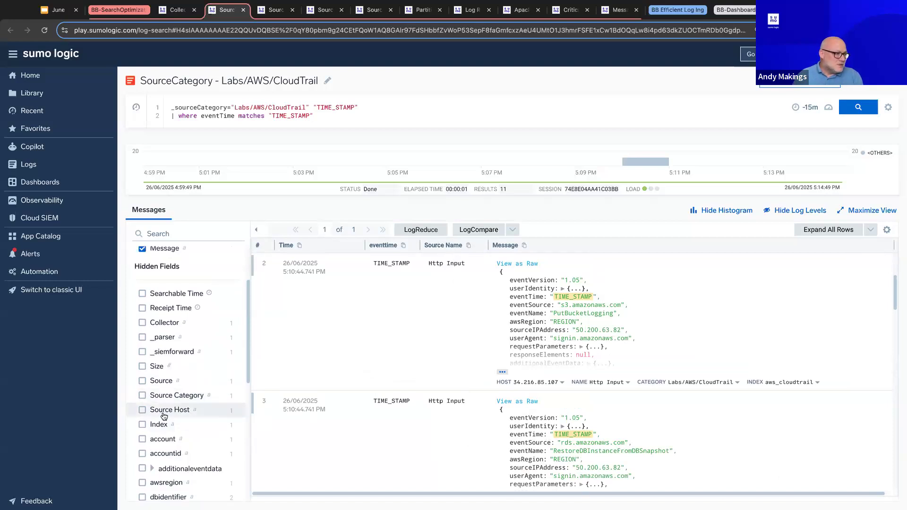
# Examine the value breakdowns of hidden fields such as Source Host, account, accountid and dbidentifier.
pyautogui.moveTo(158, 414)
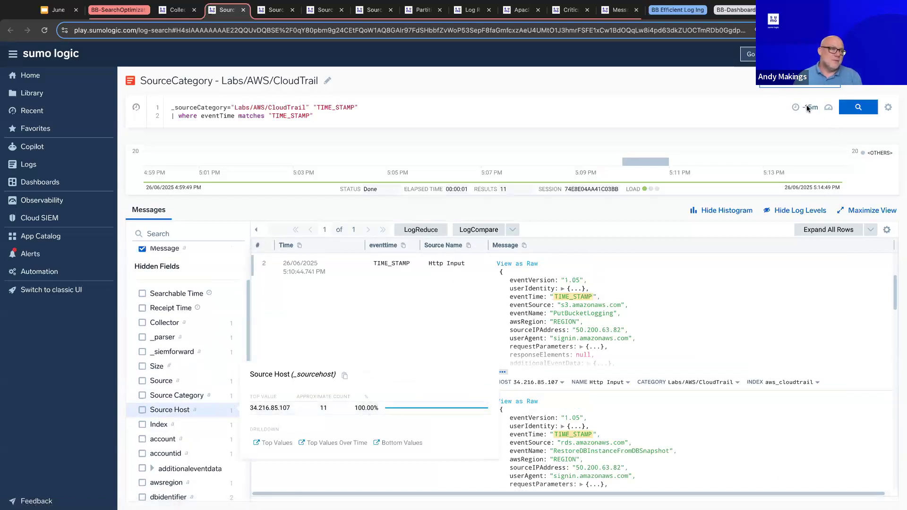
pyautogui.click(179, 396)
pyautogui.click(168, 439)
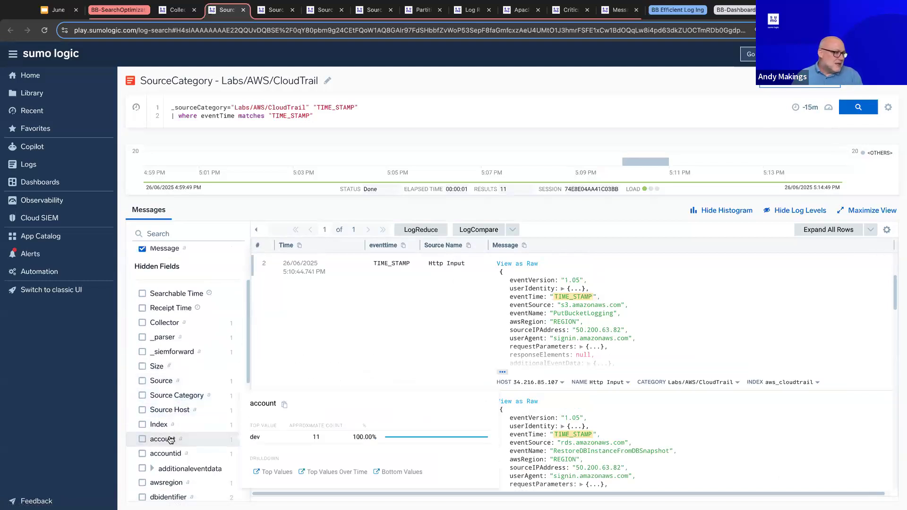
pyautogui.click(165, 453)
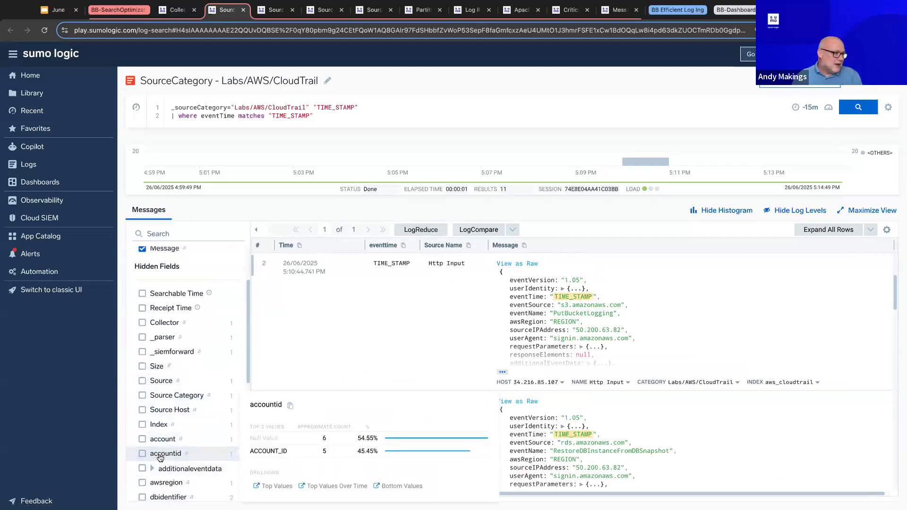
pyautogui.scroll(-2, 179, 466)
pyautogui.click(158, 407)
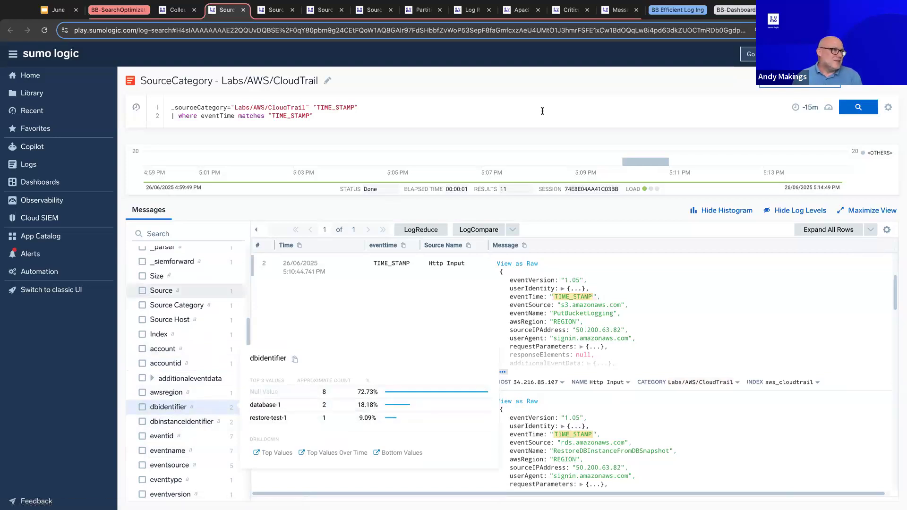
pyautogui.click(422, 109)
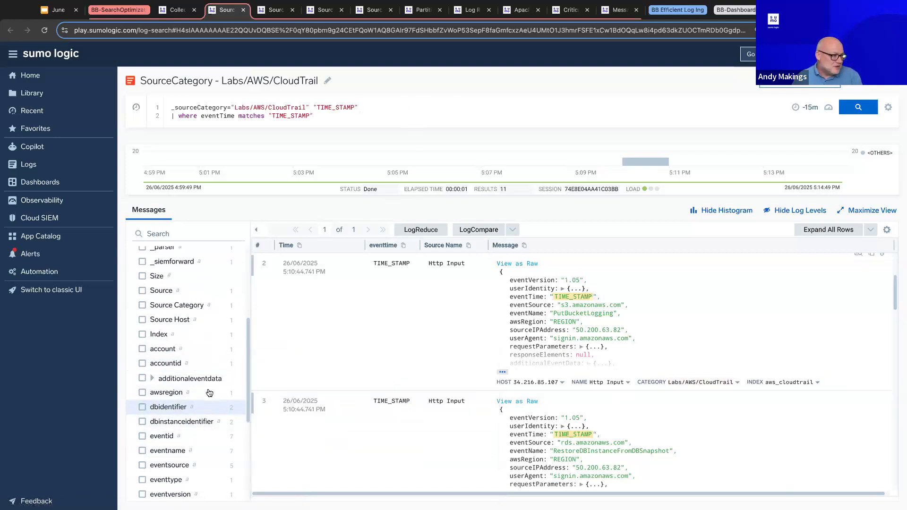
pyautogui.click(174, 410)
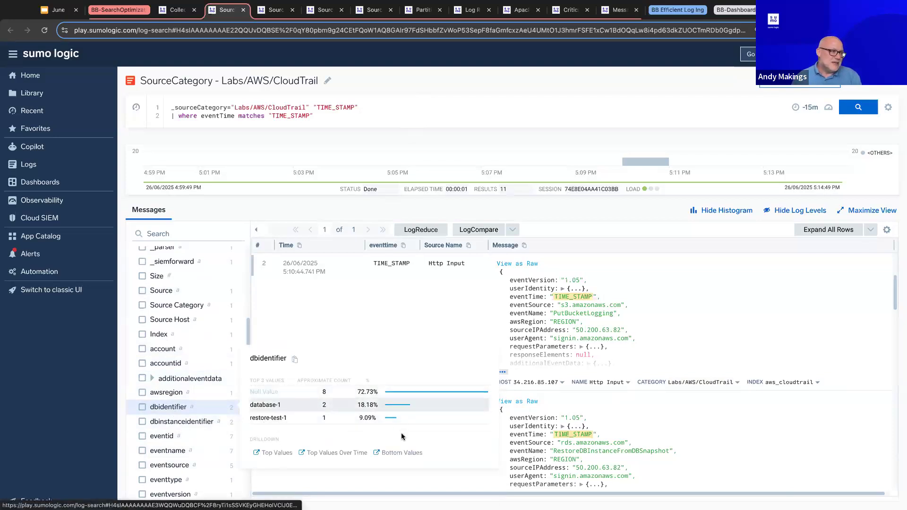
# Set the search time range to Last 60 Minutes and view the value breakdown of the functionname field.
pyautogui.click(815, 106)
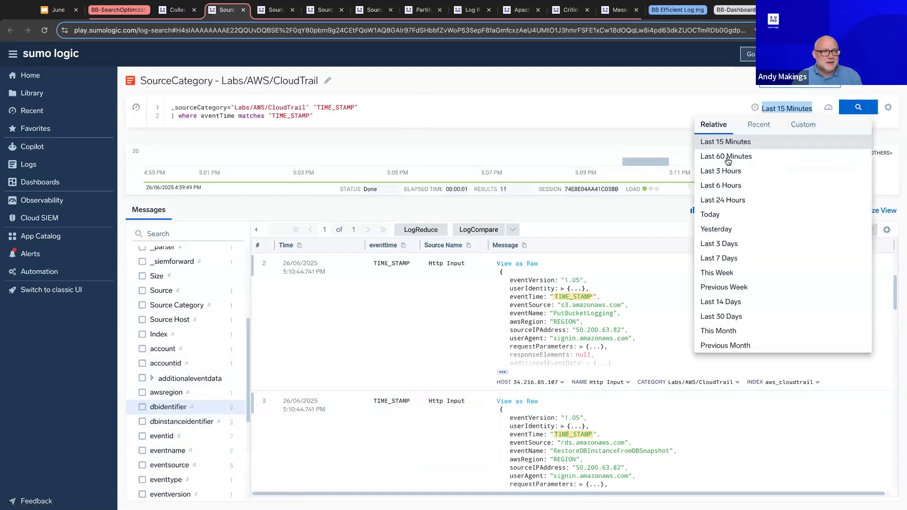
pyautogui.click(788, 155)
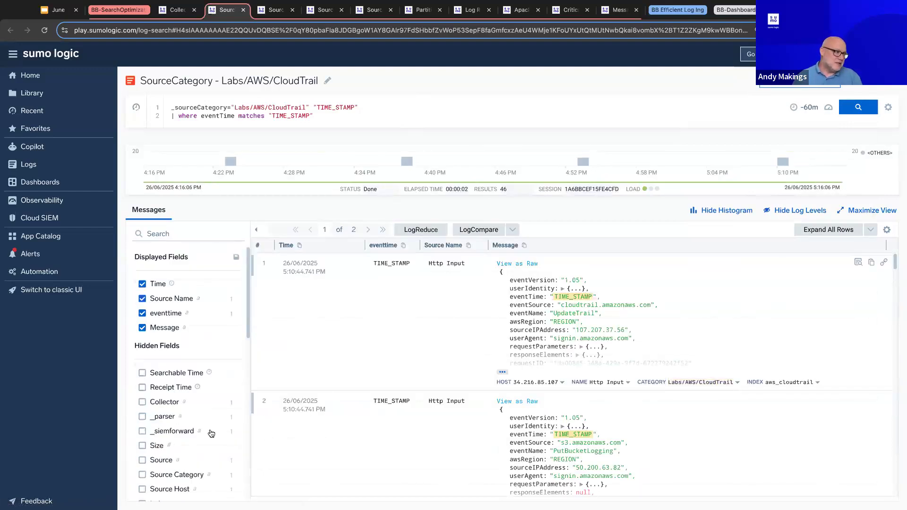
pyautogui.scroll(-3, 202, 472)
pyautogui.scroll(-6, 210, 435)
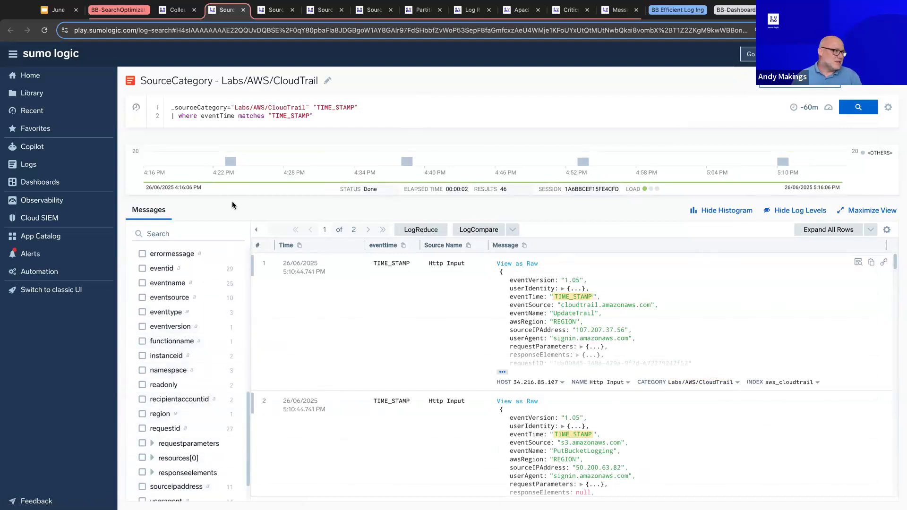
pyautogui.click(166, 342)
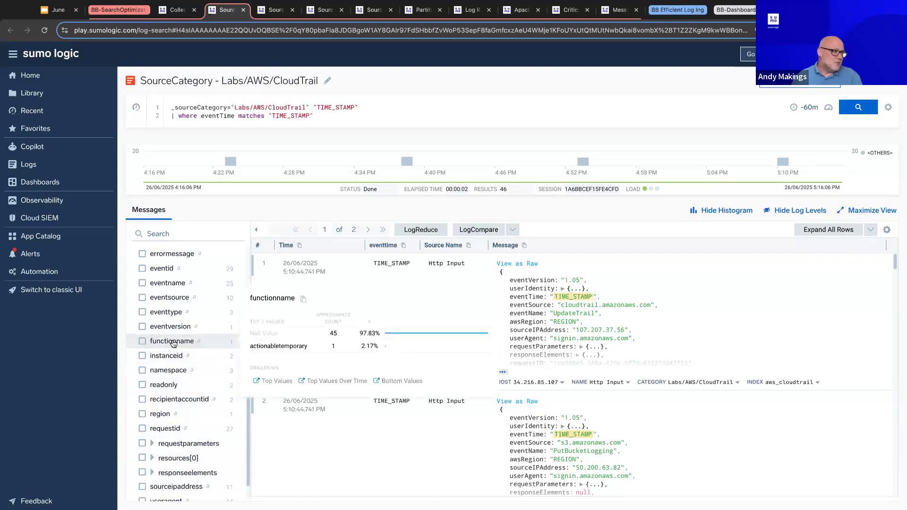
# Open the Top Values drilldown for the namespace field and run the generated search.
pyautogui.click(170, 369)
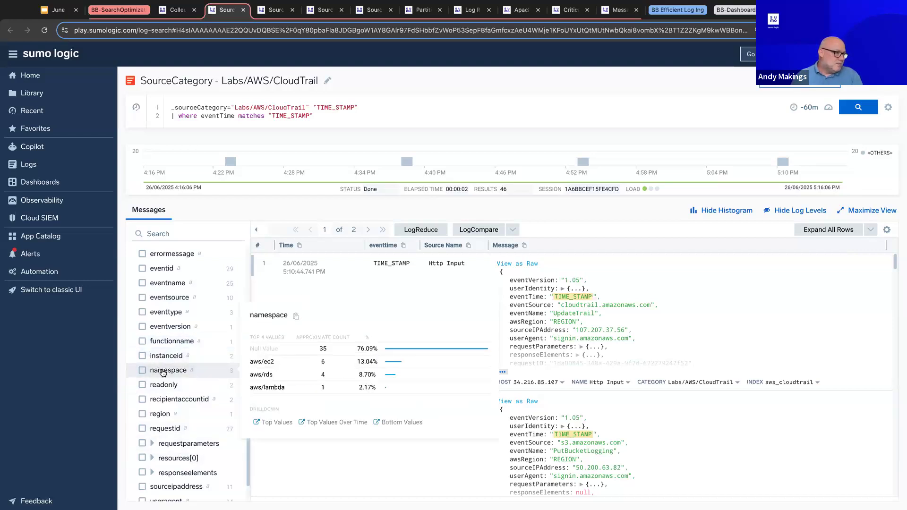
pyautogui.click(273, 421)
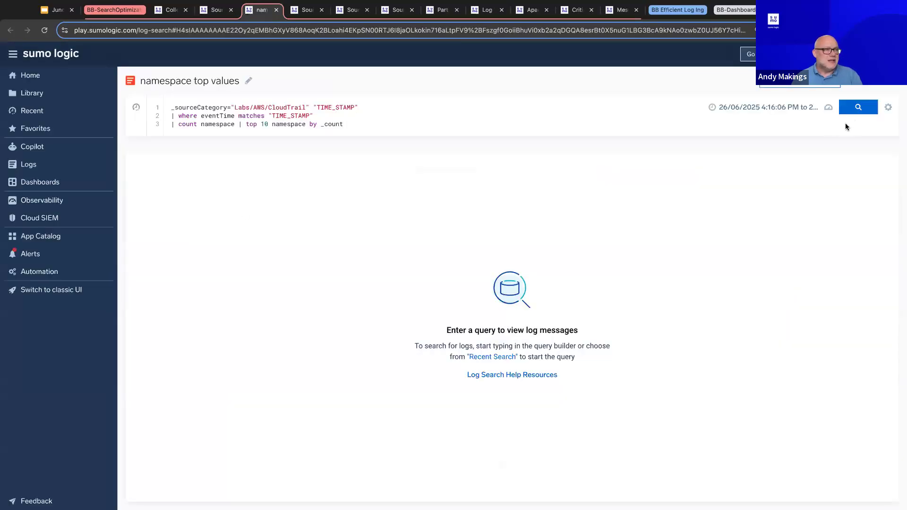
pyautogui.click(859, 107)
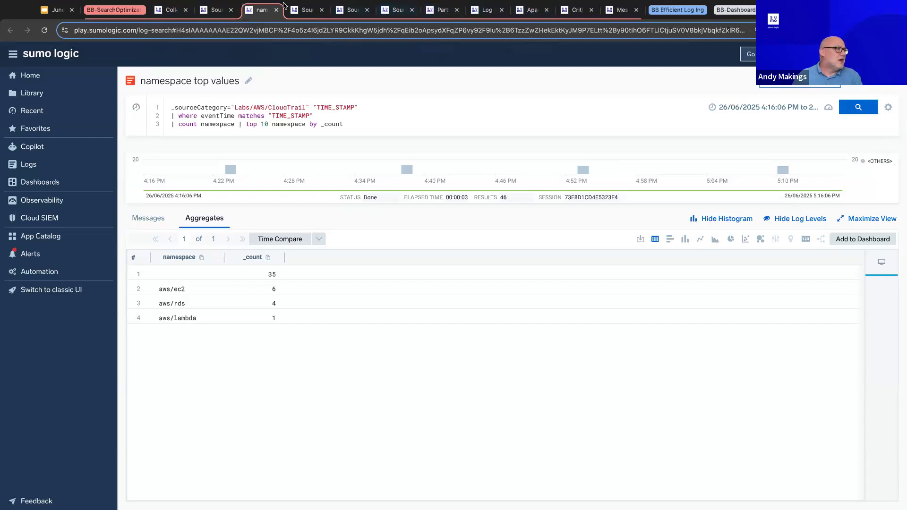
# Close the namespace top values search and the leftover source category searches, keeping the Labs/AWS/CloudTrail search open.
pyautogui.click(277, 16)
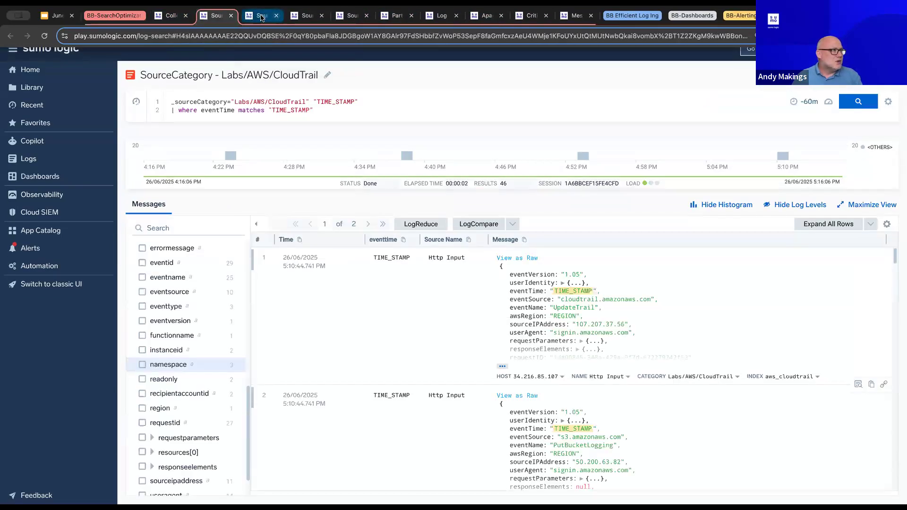
pyautogui.click(275, 16)
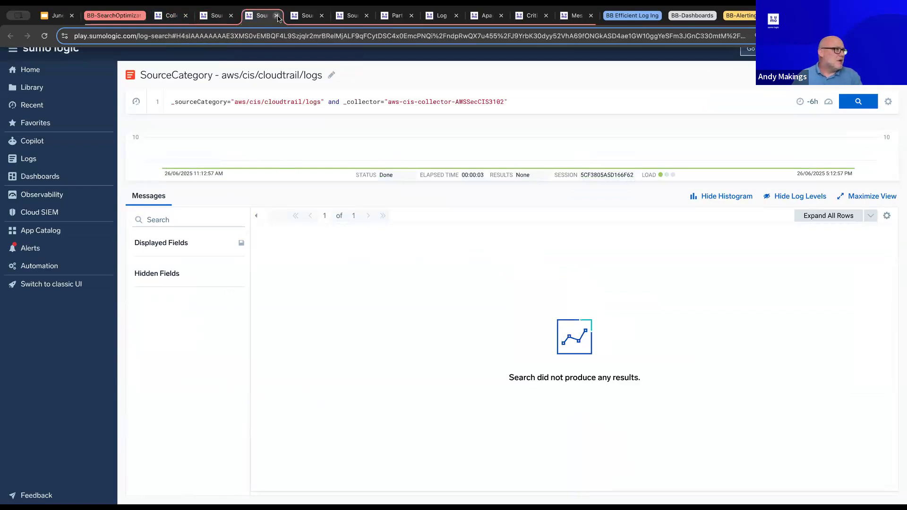
pyautogui.click(277, 15)
pyautogui.click(277, 16)
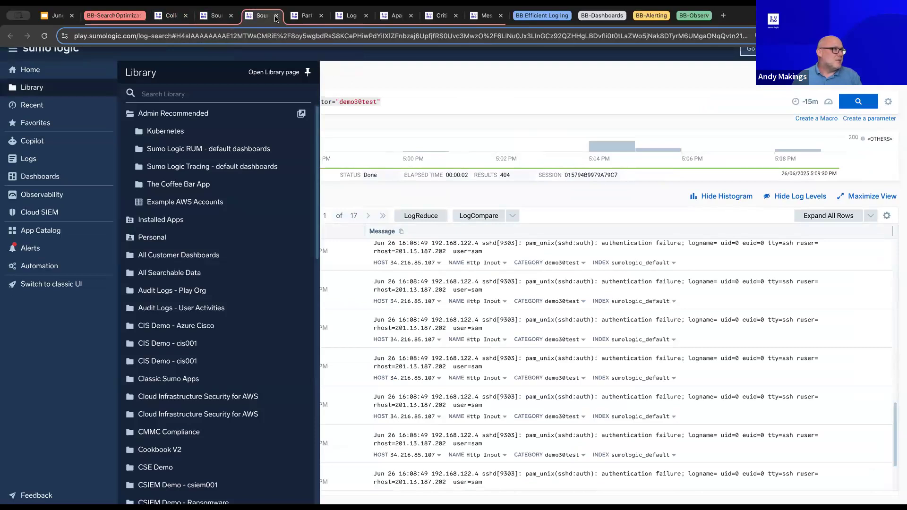
pyautogui.click(277, 15)
# Switch to the Apache - Error Log Analysis dashboard and examine its panels down to Log Reduce.
pyautogui.click(352, 16)
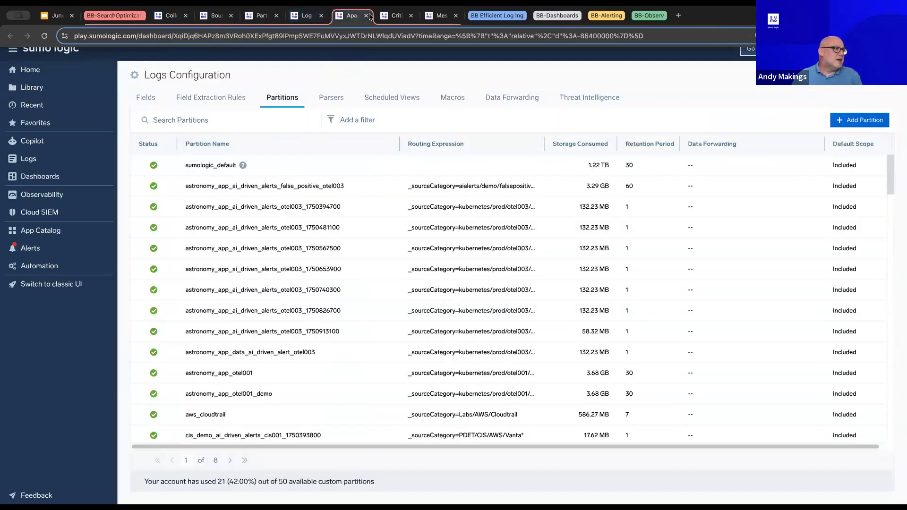
pyautogui.click(395, 19)
pyautogui.click(354, 19)
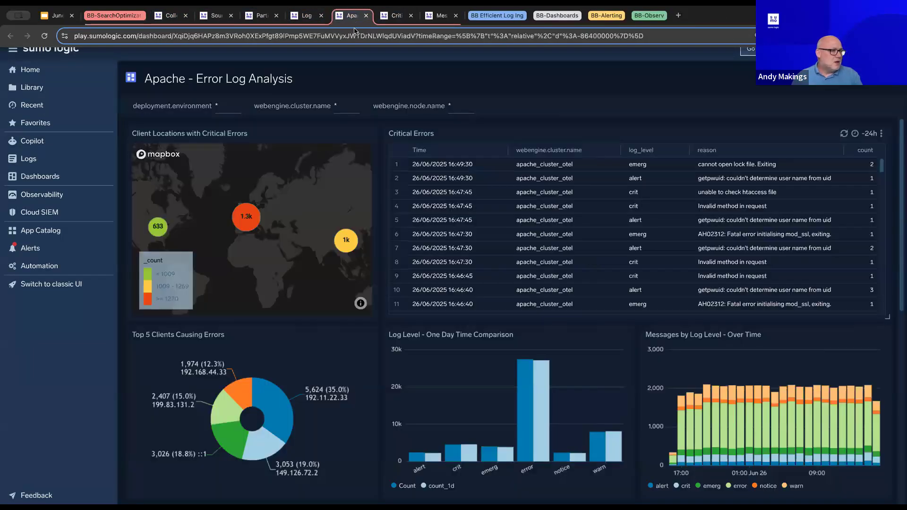
pyautogui.scroll(-5, 520, 340)
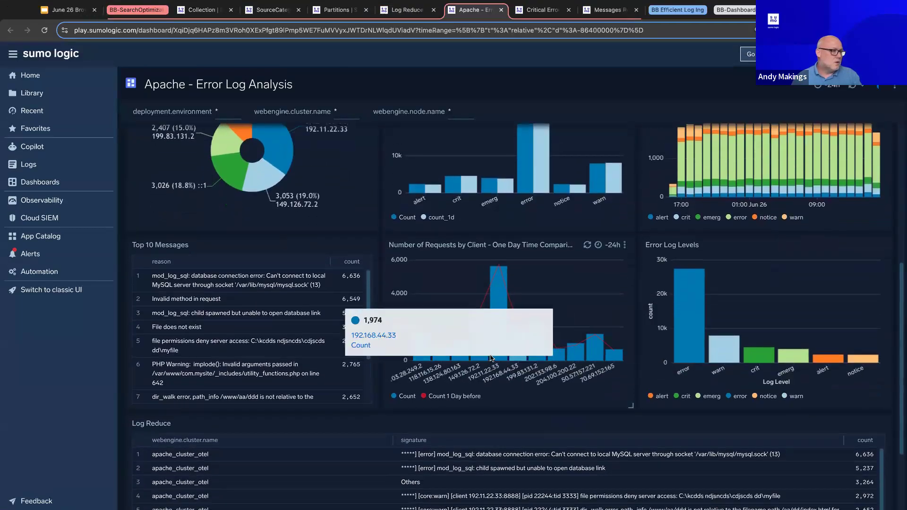
pyautogui.scroll(-2, 491, 358)
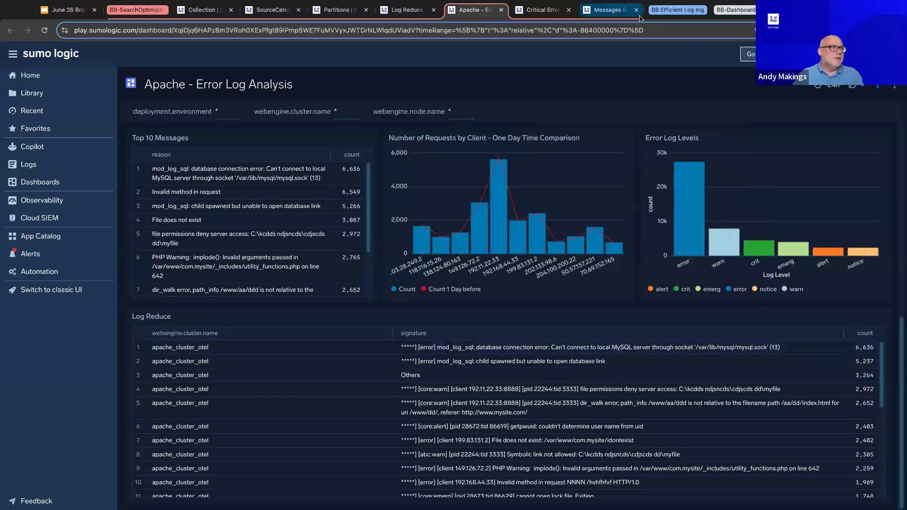
# Close the Critical Errors search and return to the Search Optimization Tips slide, collapsing the BB-SearchOptimization tab group.
pyautogui.click(541, 18)
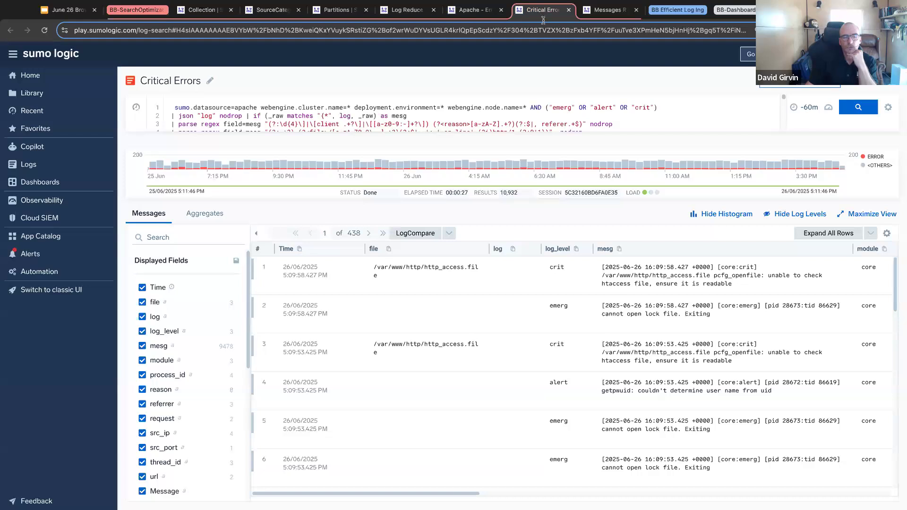
pyautogui.click(568, 10)
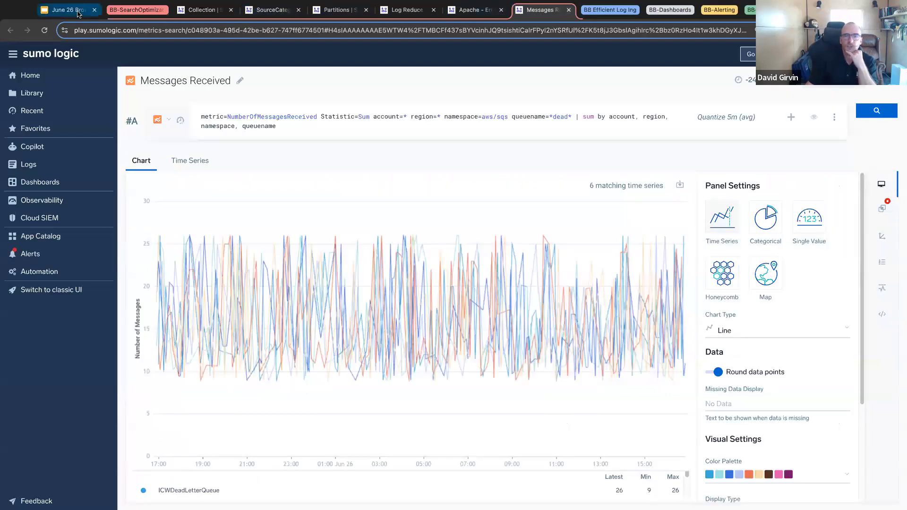
pyautogui.click(151, 10)
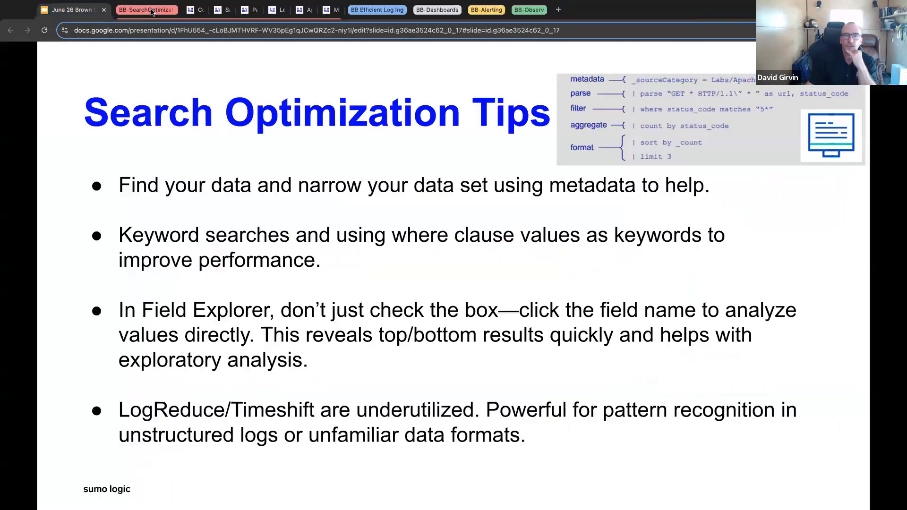
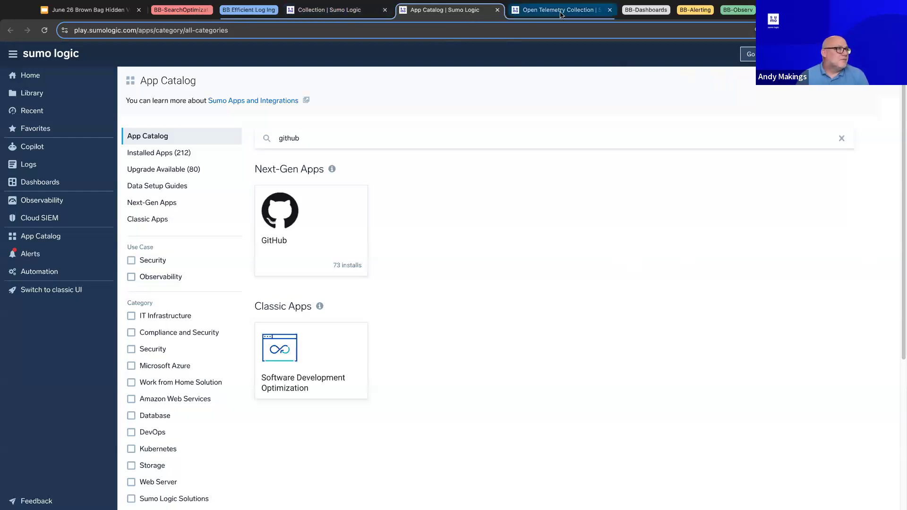
# Close the Open Telemetry Collection page and open the GitHub app's documentation from its App Catalog entry.
pyautogui.click(608, 10)
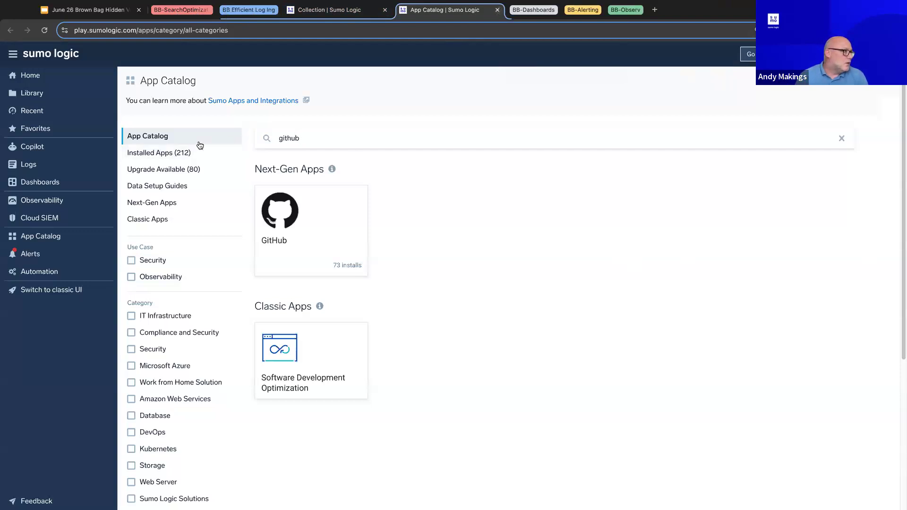
pyautogui.click(315, 229)
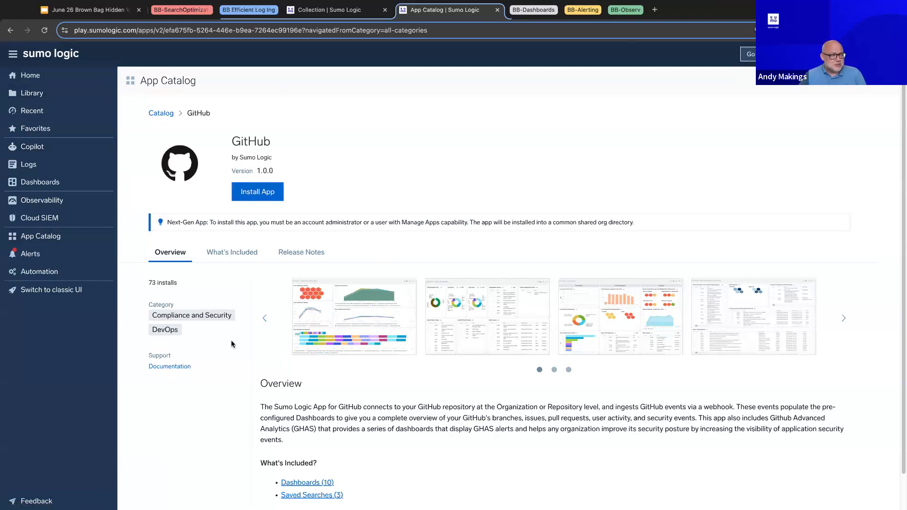
pyautogui.click(177, 370)
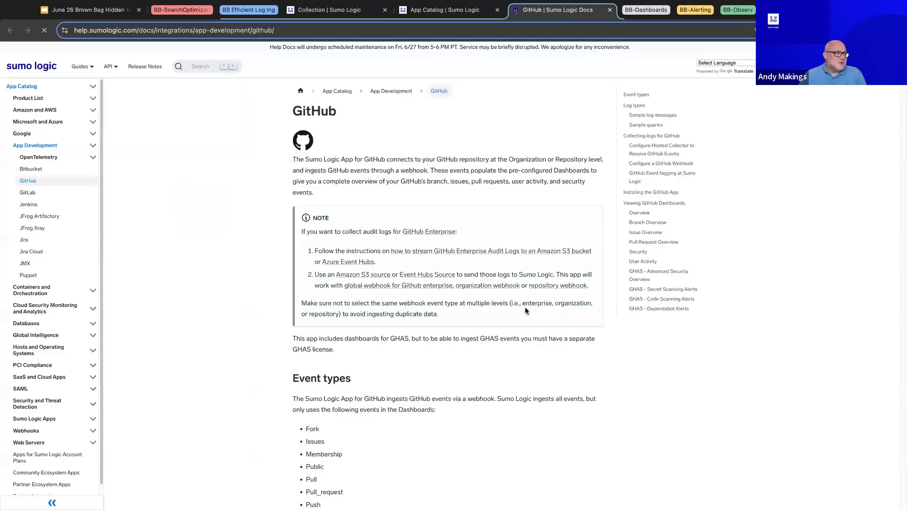
# Review the GitHub documentation from the event types through the steps for configuring a hosted collector.
pyautogui.scroll(-4, 459, 332)
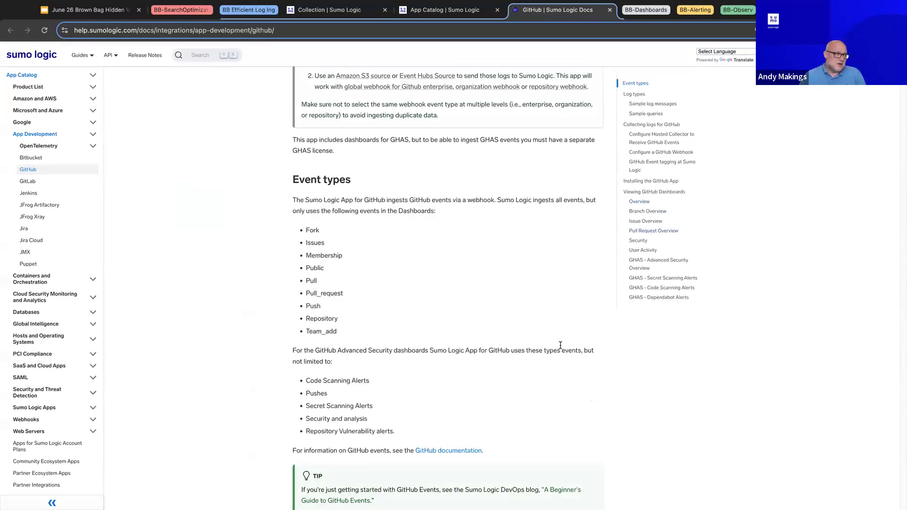
pyautogui.scroll(-2, 549, 355)
pyautogui.scroll(-10, 548, 354)
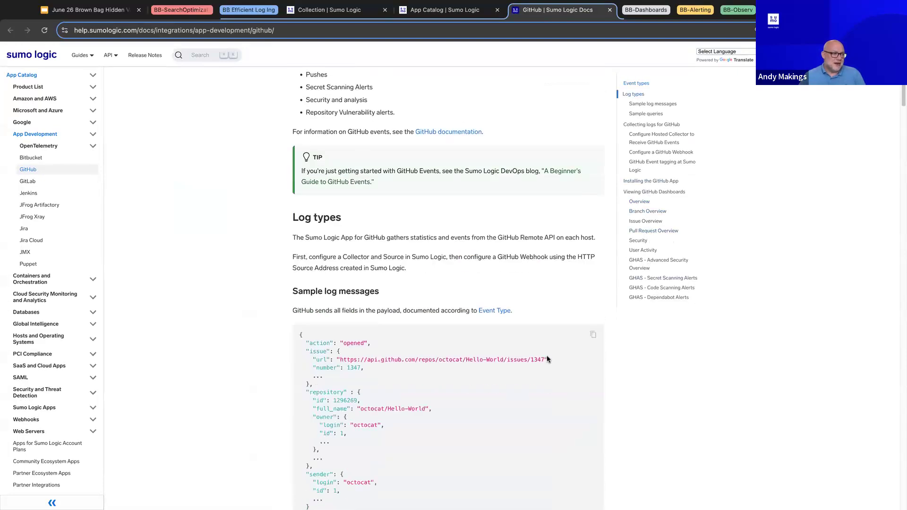
pyautogui.scroll(-6, 544, 361)
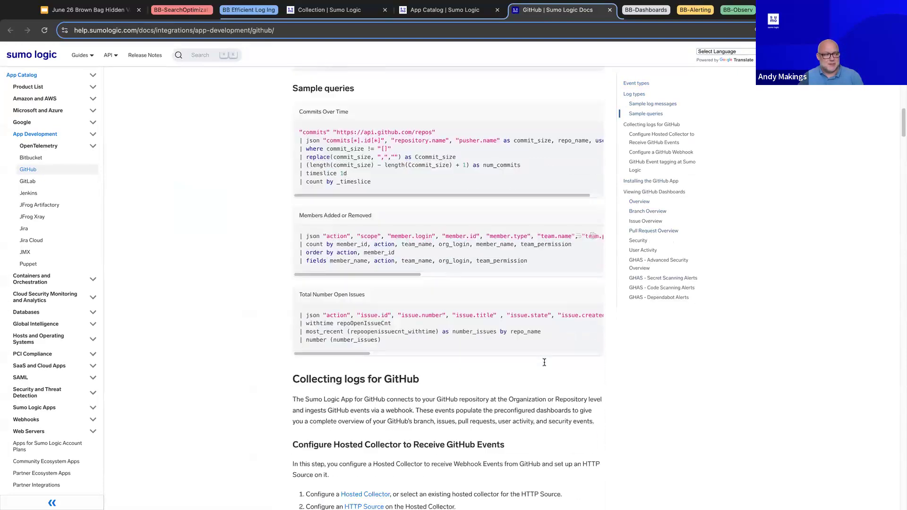
pyautogui.scroll(-3, 543, 367)
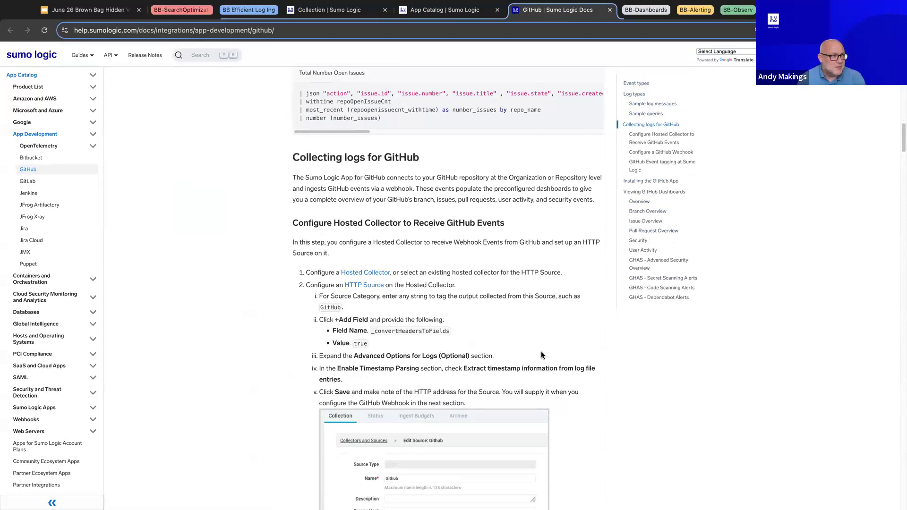
# Review the GitHub documentation's app installation, troubleshooting and dashboard sections, and return to the event types.
pyautogui.scroll(-15, 542, 355)
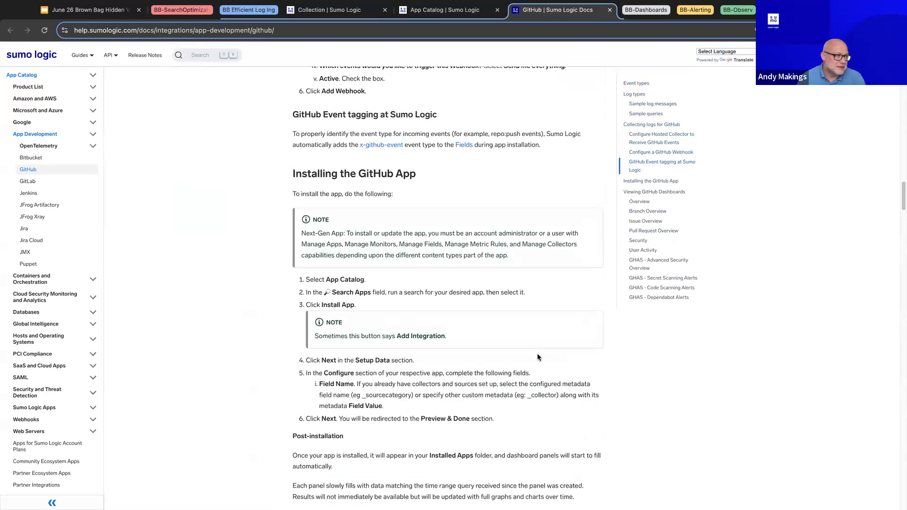
pyautogui.scroll(-2, 537, 355)
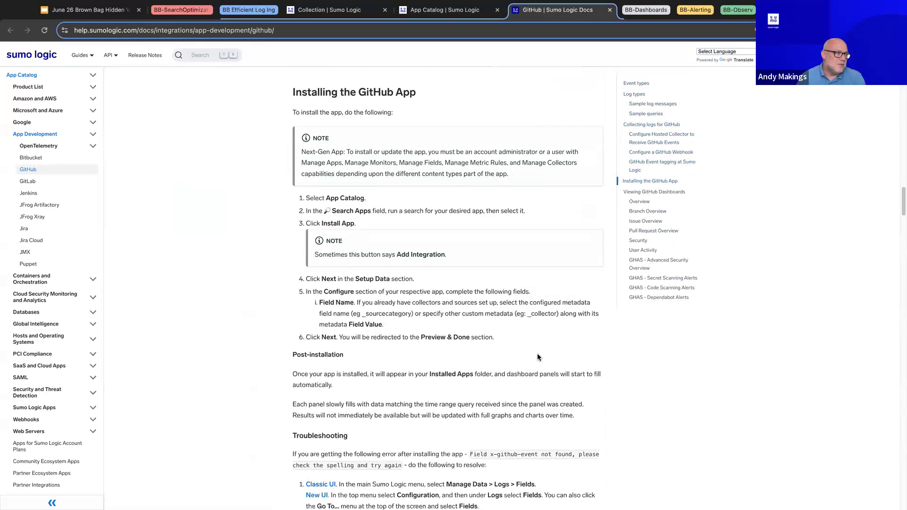
pyautogui.scroll(-5, 537, 357)
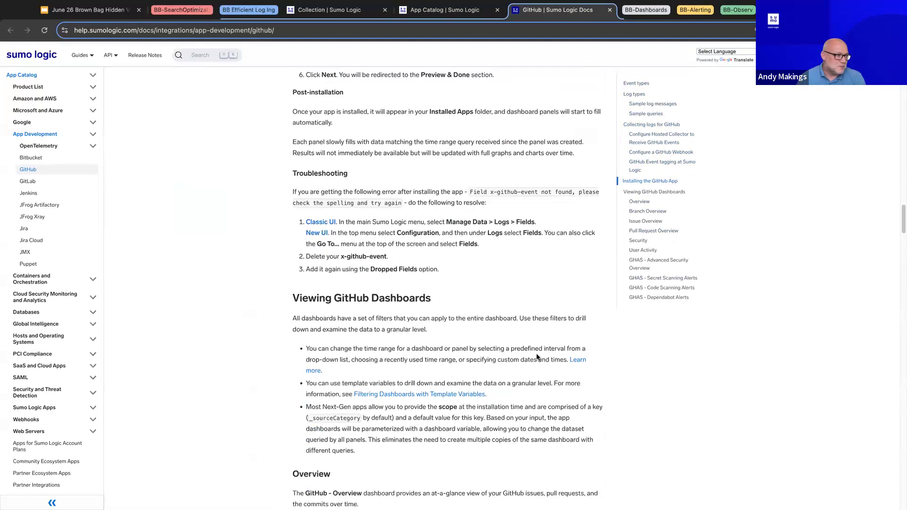
pyautogui.scroll(15, 537, 358)
pyautogui.scroll(20, 528, 358)
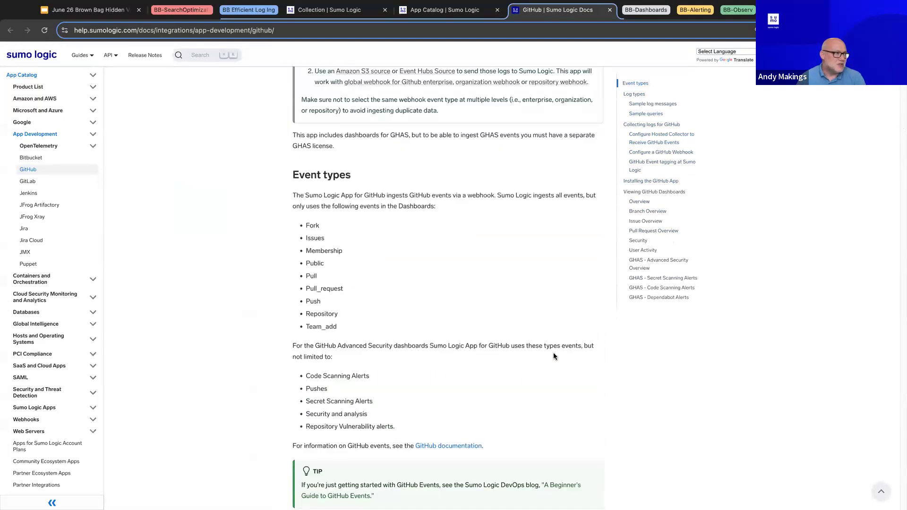
# Return to the GitHub app's App Catalog page and expand the Installed Apps folder in the Library.
pyautogui.click(343, 12)
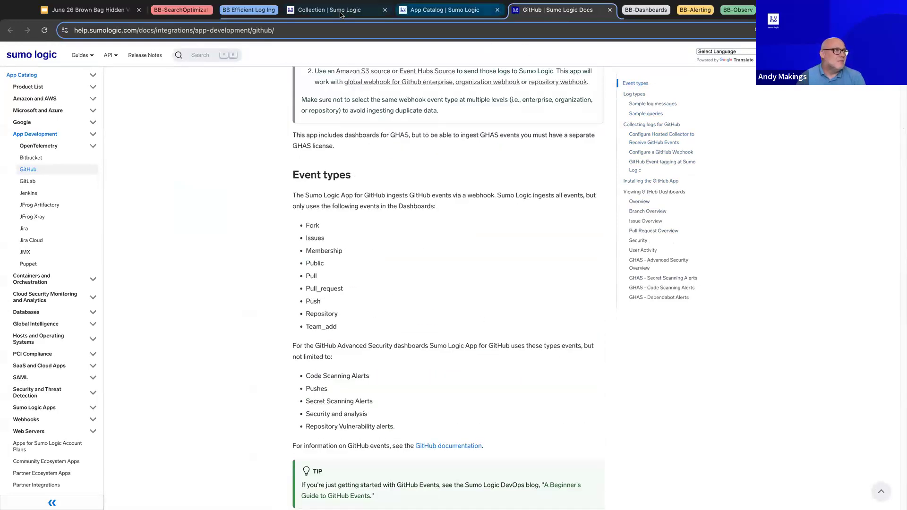
pyautogui.click(410, 13)
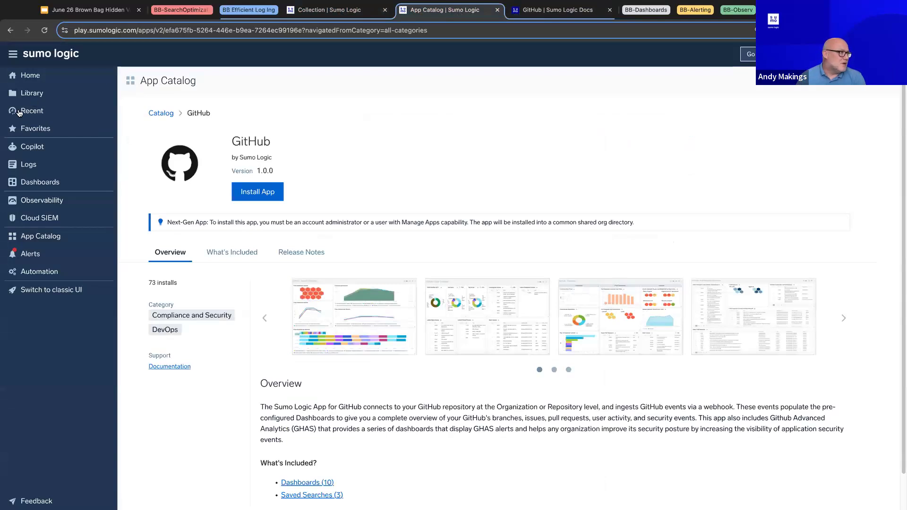
pyautogui.click(34, 95)
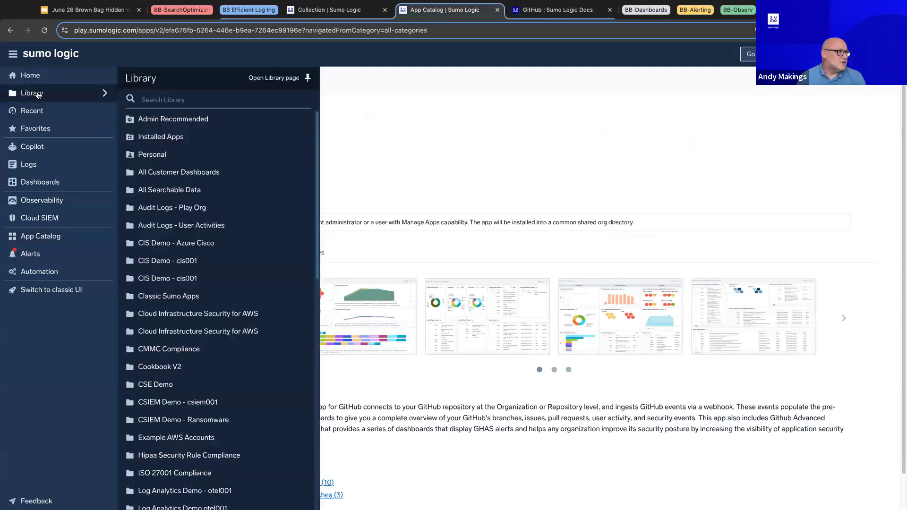
pyautogui.click(184, 141)
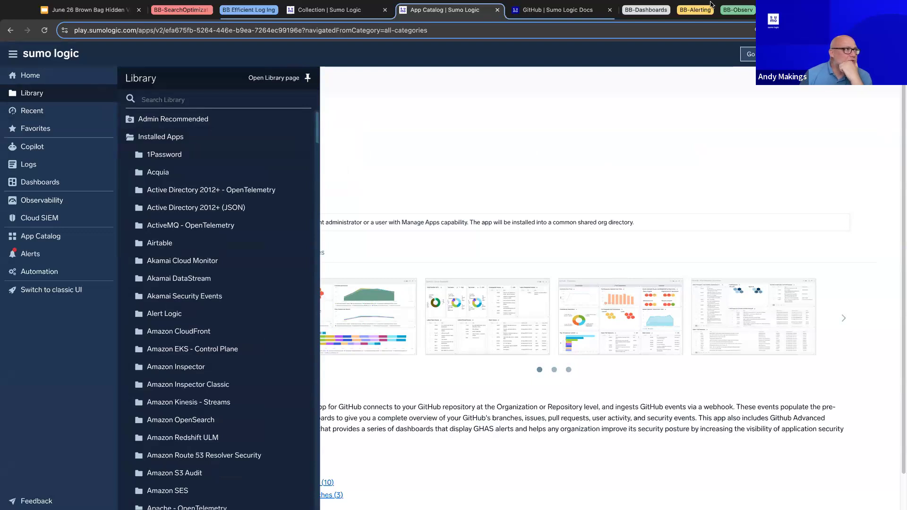
# Expand the BB-Dashboards tab group and view the Top-down Observability dashboard followed by the Application Health Dashboard.
pyautogui.click(649, 10)
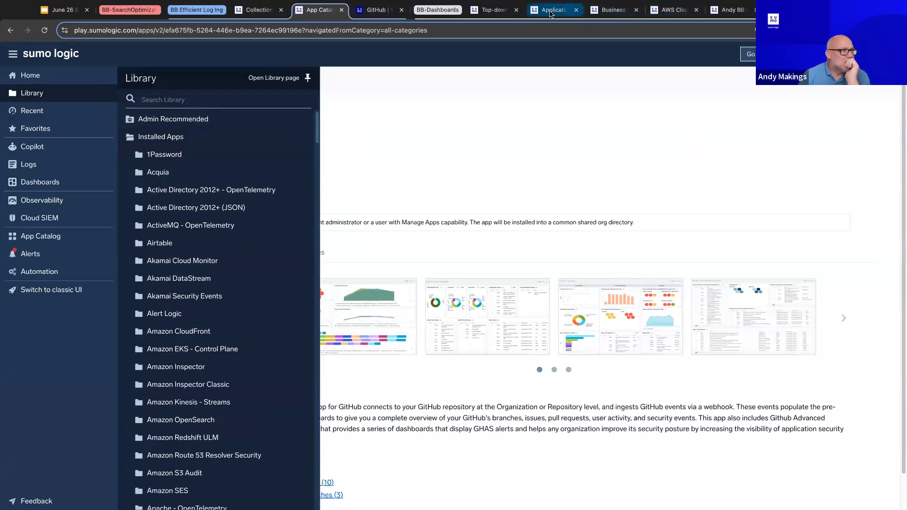
pyautogui.click(485, 14)
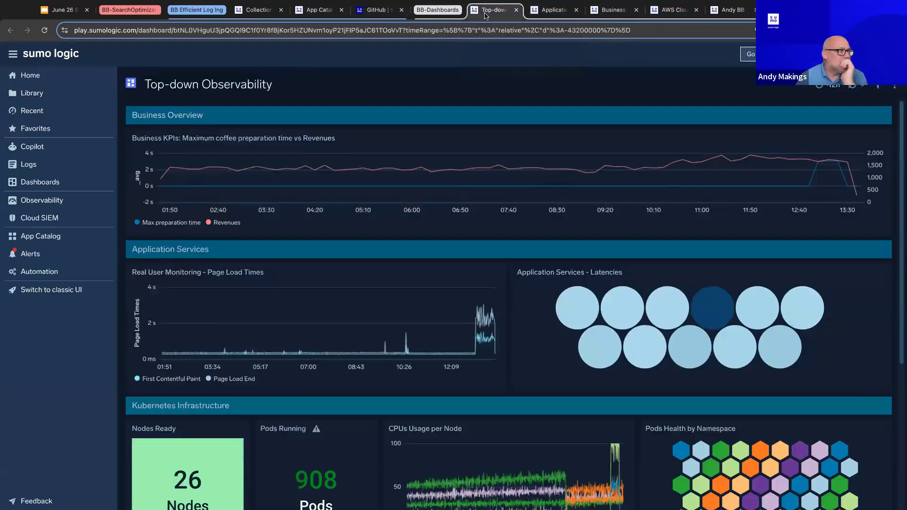
pyautogui.click(549, 11)
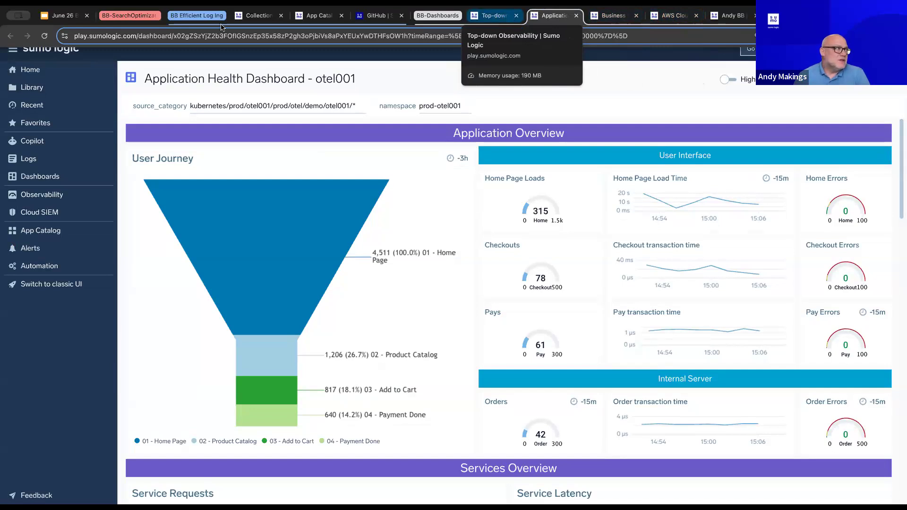
# Briefly show the Library folders, and examine the Application Health Dashboard's panels down to the pod usage charts and back up.
pyautogui.click(36, 94)
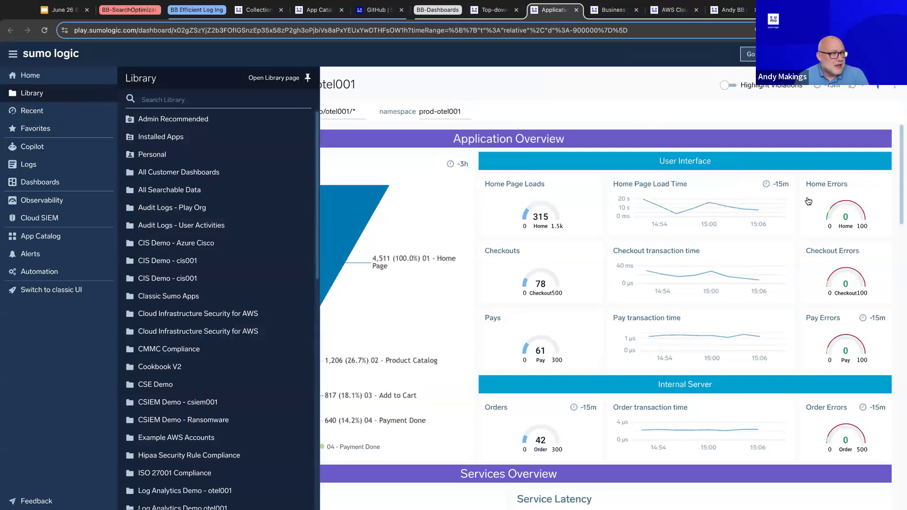
pyautogui.click(530, 88)
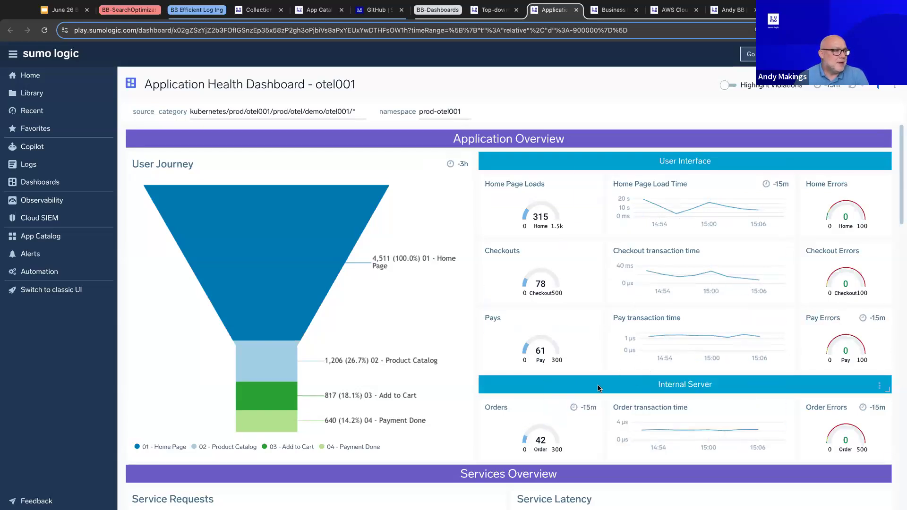
pyautogui.scroll(-10, 648, 391)
pyautogui.scroll(-3, 639, 395)
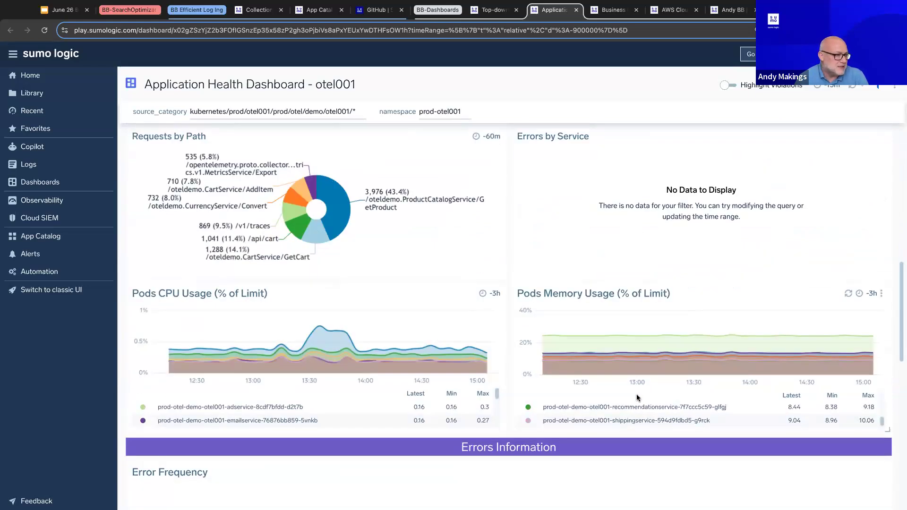
pyautogui.scroll(7, 453, 350)
pyautogui.scroll(2, 454, 353)
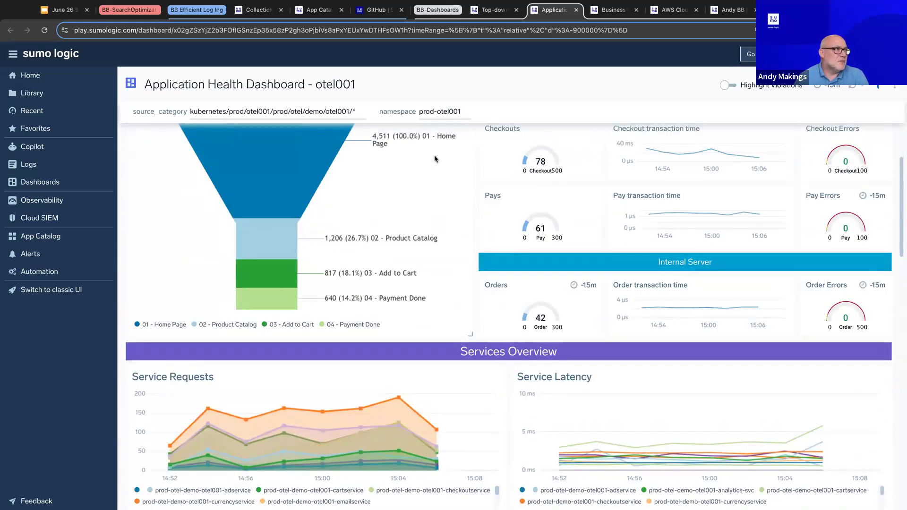
# From the Top-down Observability page, search the Library for "aws" and open the AWS DynamoDB - Overview dashboard.
pyautogui.click(493, 12)
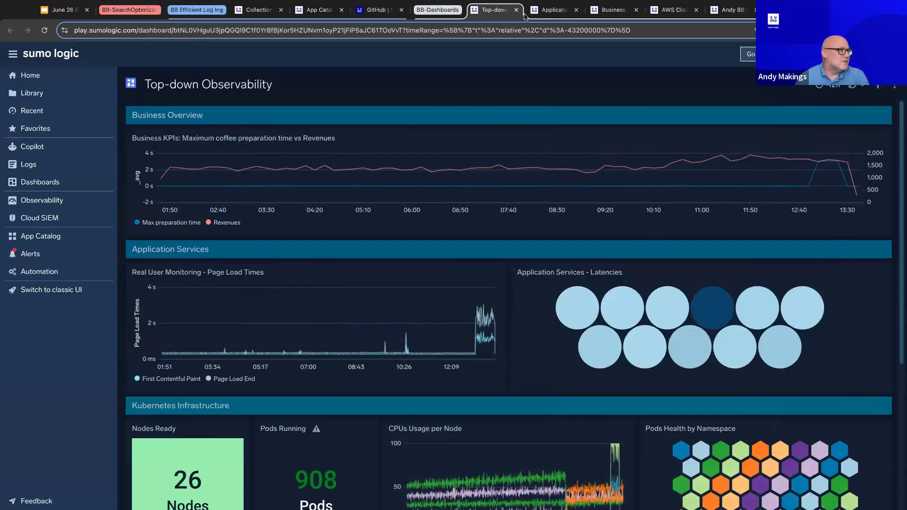
pyautogui.click(87, 93)
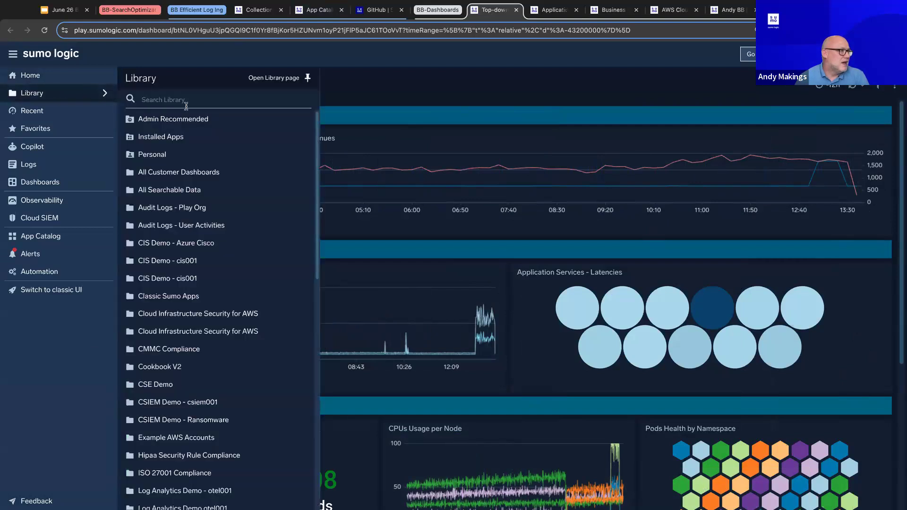
pyautogui.click(186, 102)
pyautogui.write('aws')
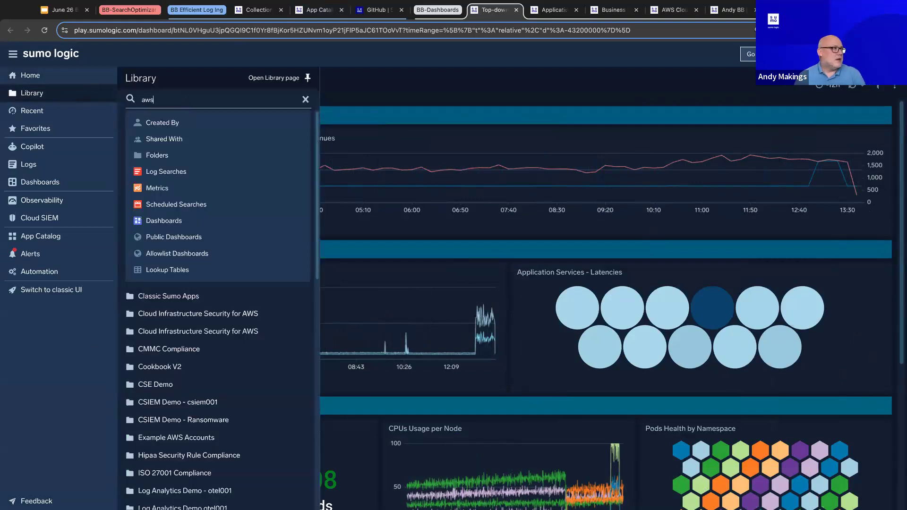
pyautogui.press('Return')
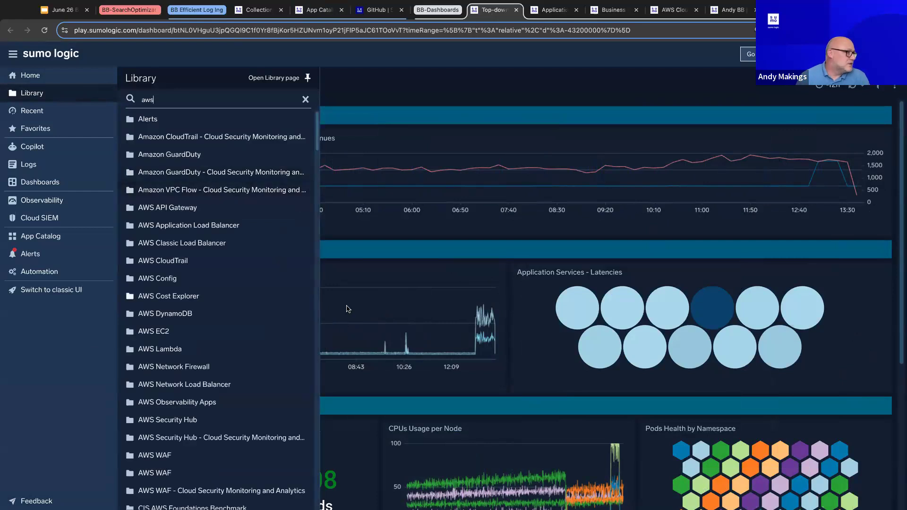
pyautogui.click(180, 313)
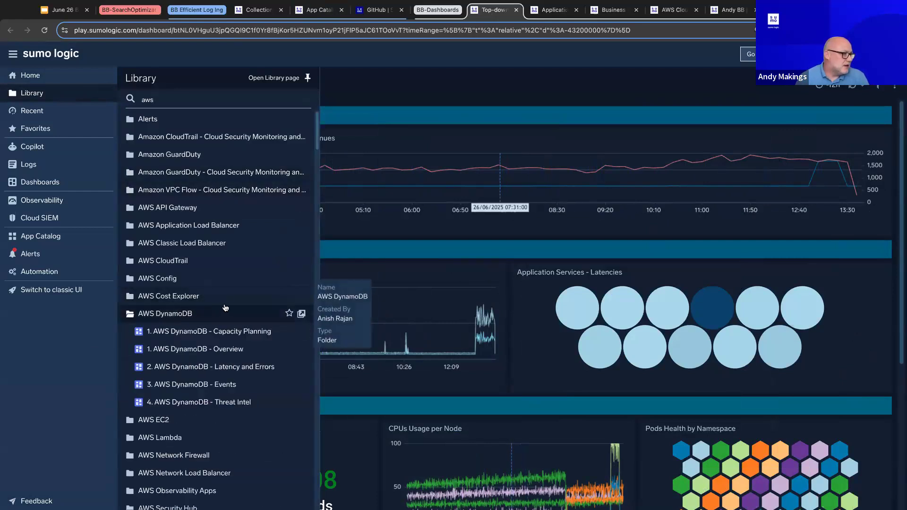
pyautogui.click(226, 350)
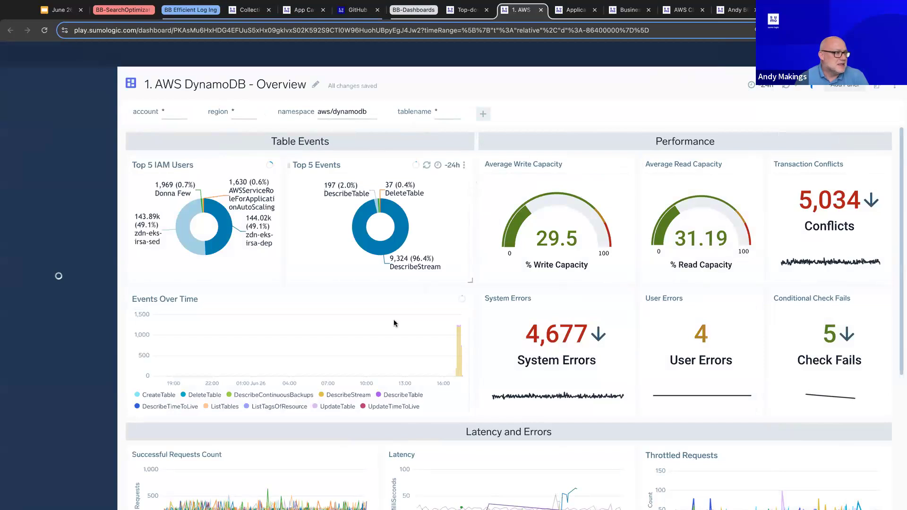
# Open the Top 5 Events panel's query in log search and run it.
pyautogui.click(464, 165)
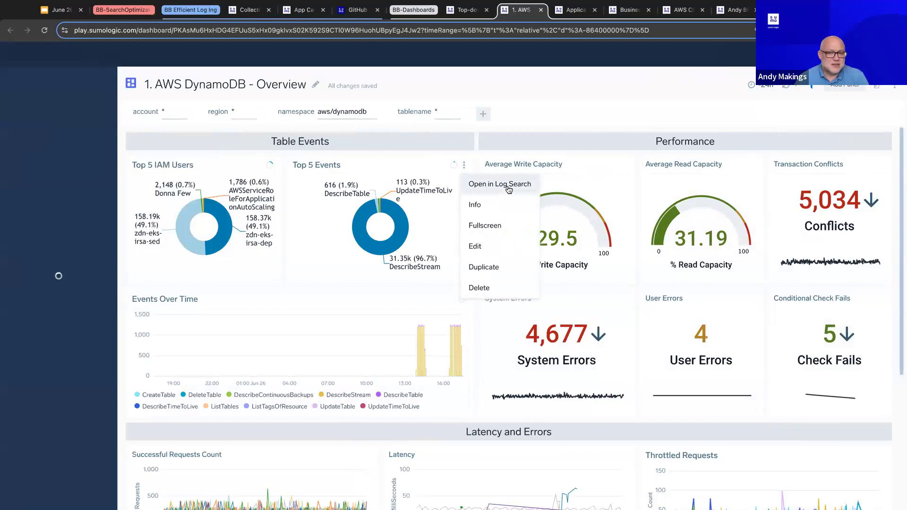
pyautogui.click(538, 189)
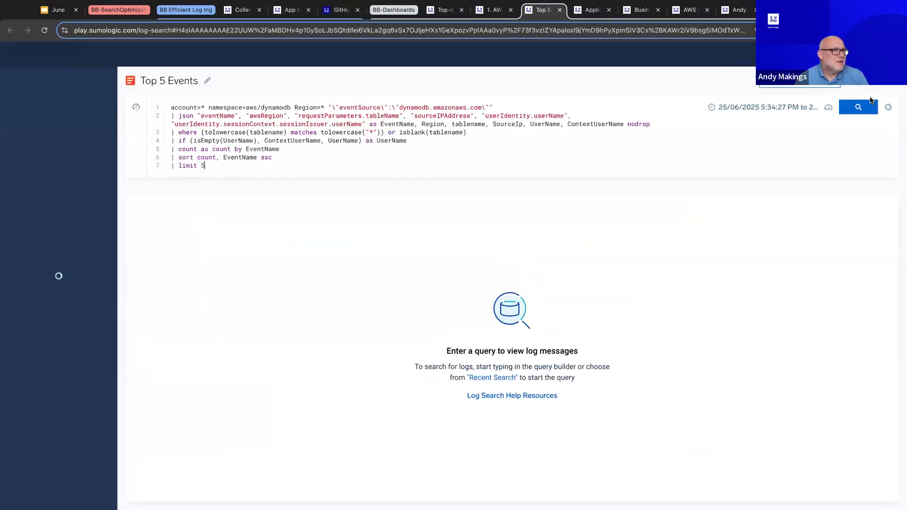
pyautogui.click(862, 114)
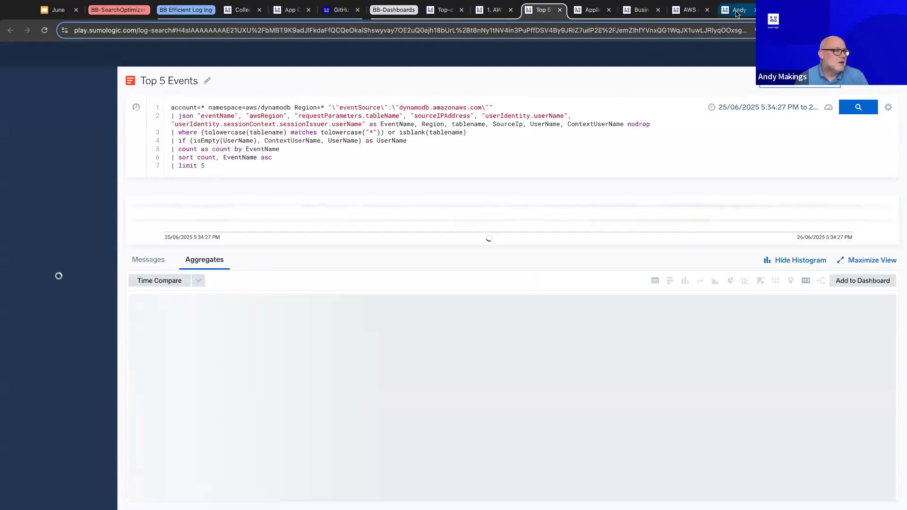
# Check the empty BB dashboard and the other open dashboards, close the Business dashboard tab, and return to the Top 5 Events search.
pyautogui.click(740, 14)
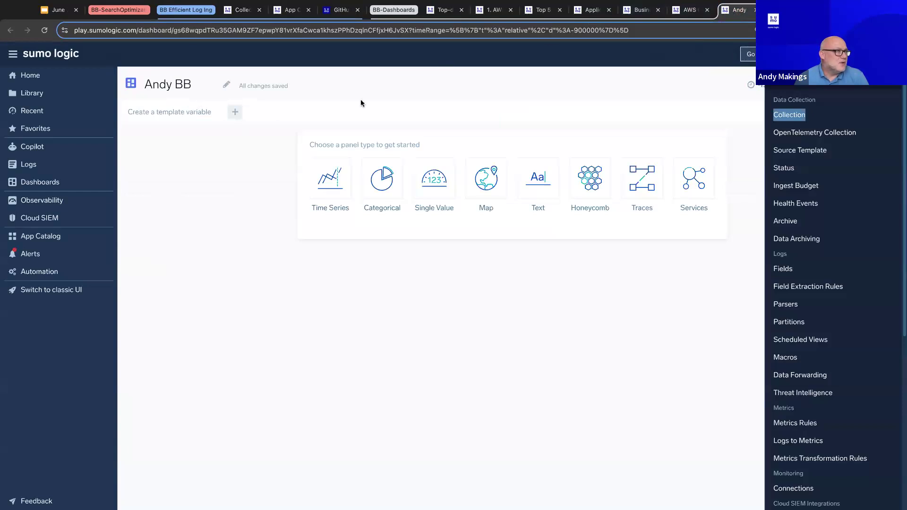
pyautogui.click(693, 12)
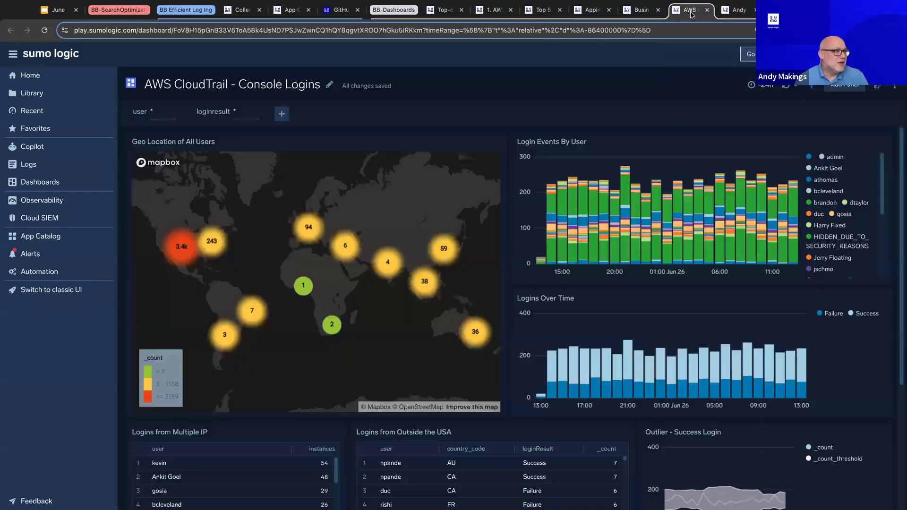
pyautogui.click(640, 10)
pyautogui.click(594, 13)
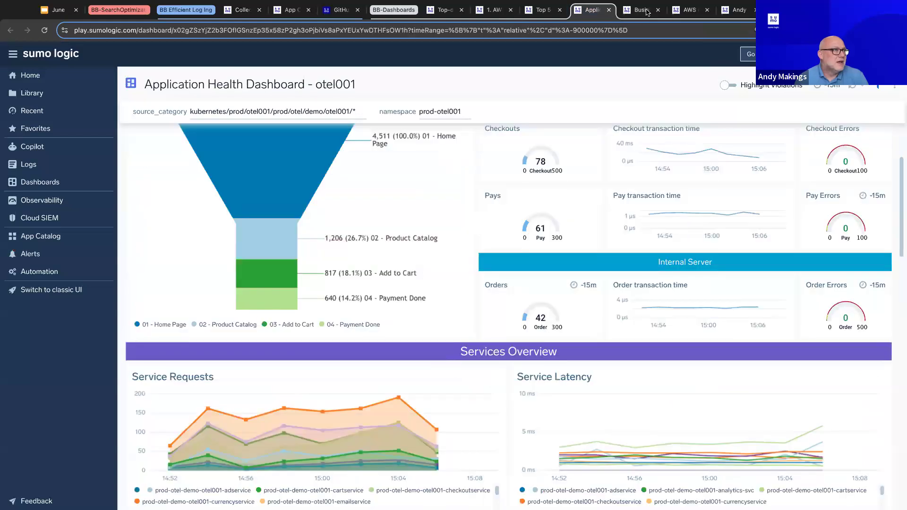
pyautogui.click(658, 11)
pyautogui.click(543, 10)
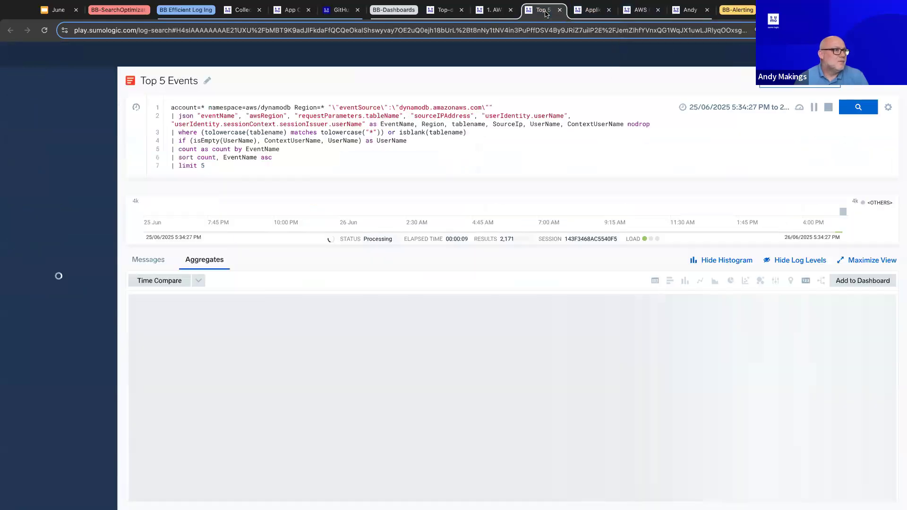
# Add the Top 5 Events result as a panel to the existing personal BB dashboard.
pyautogui.click(863, 281)
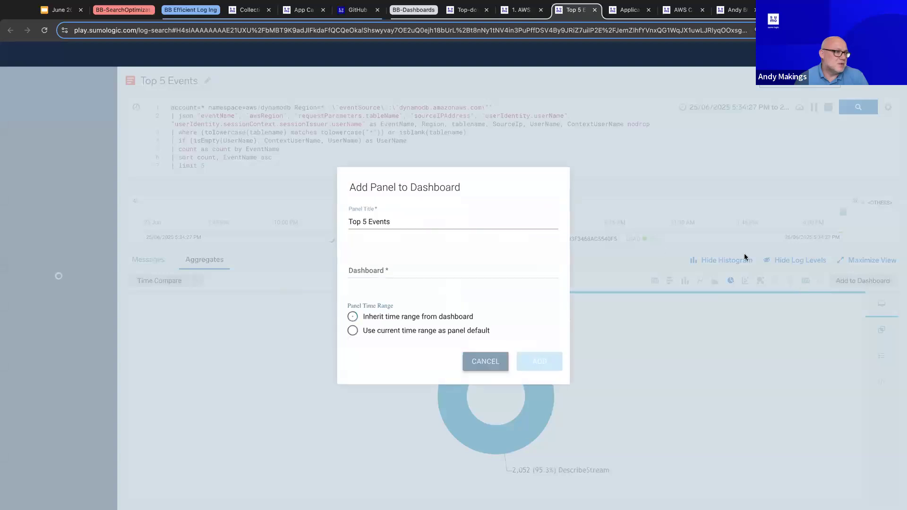
pyautogui.click(412, 270)
pyautogui.write('andy')
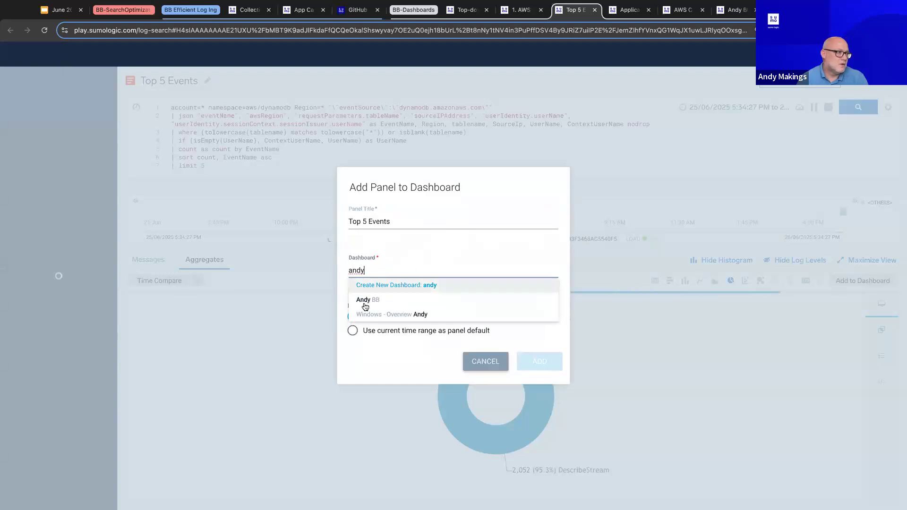
pyautogui.click(412, 300)
pyautogui.click(547, 370)
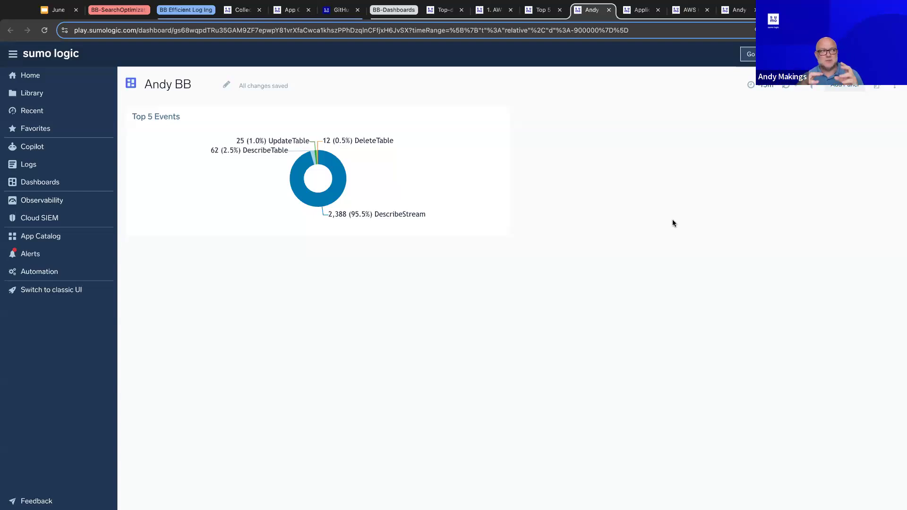
# Revisit the AWS DynamoDB - Overview dashboard, and view the Services Overview section of the Application Health Dashboard.
pyautogui.click(541, 10)
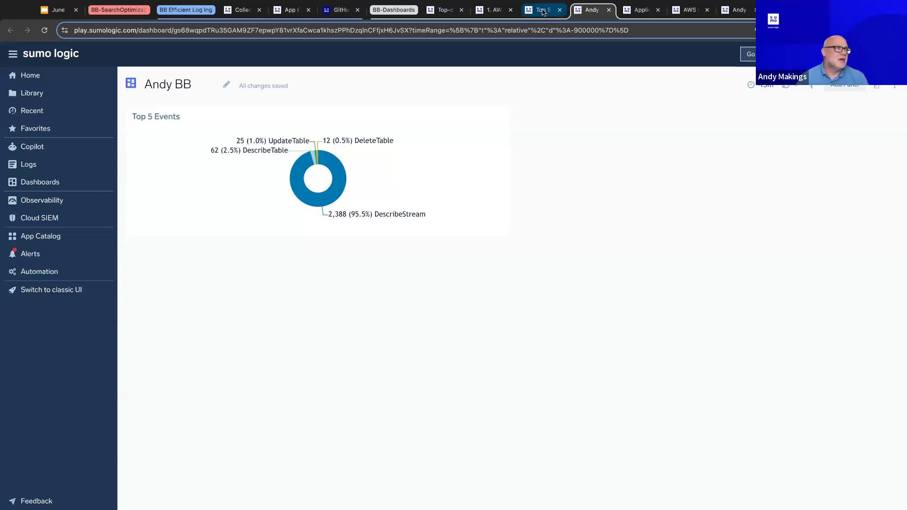
pyautogui.click(493, 10)
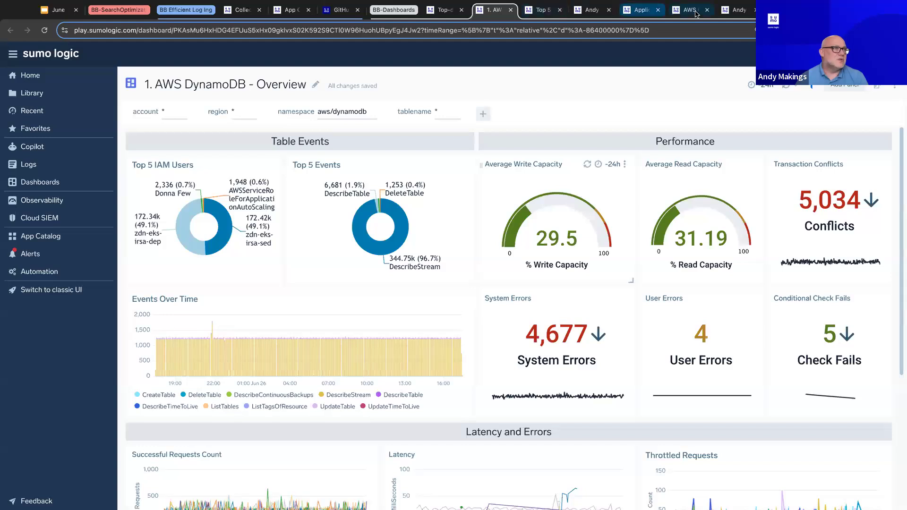
pyautogui.click(645, 10)
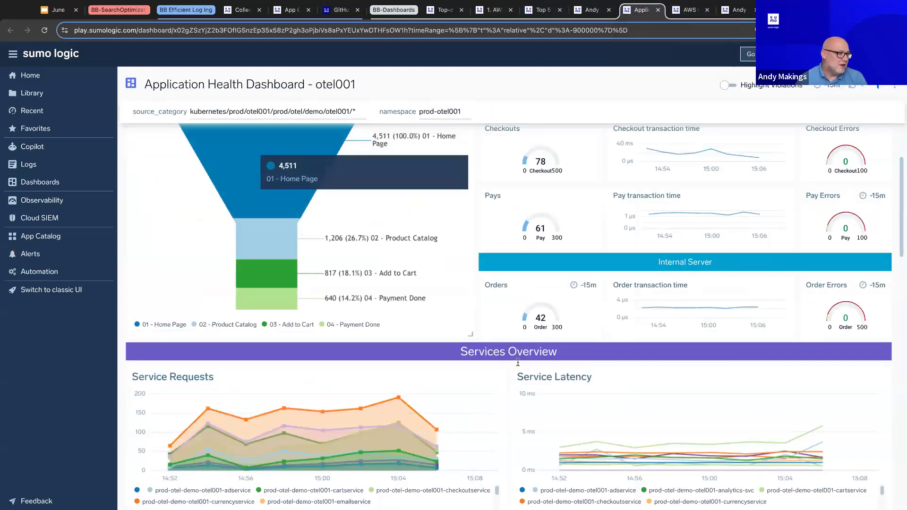
pyautogui.scroll(-3, 596, 382)
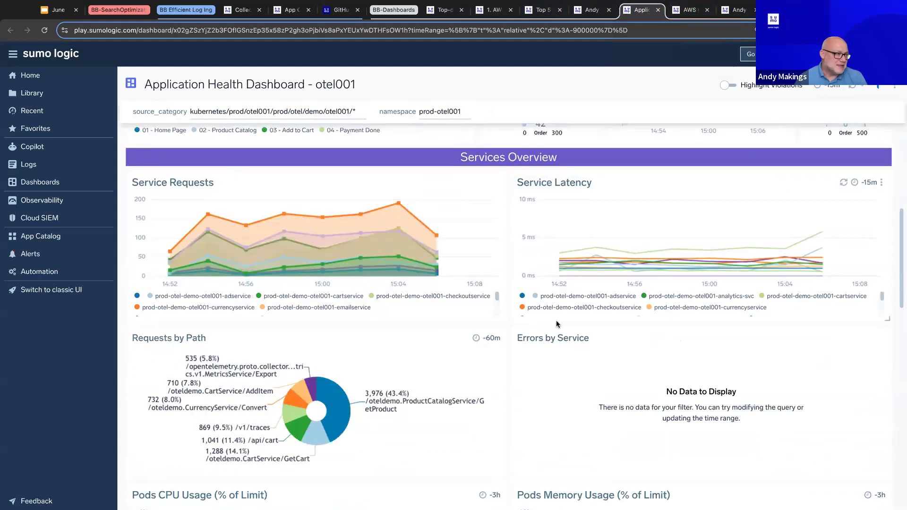
# Review the Application Health Dashboard down to the Deployments Info and Important Links sections, and collapse the BB-Dashboards tab group.
pyautogui.scroll(-3, 662, 360)
pyautogui.scroll(-8, 756, 354)
pyautogui.scroll(4, 776, 345)
pyautogui.scroll(-6, 775, 345)
pyautogui.scroll(-3, 777, 349)
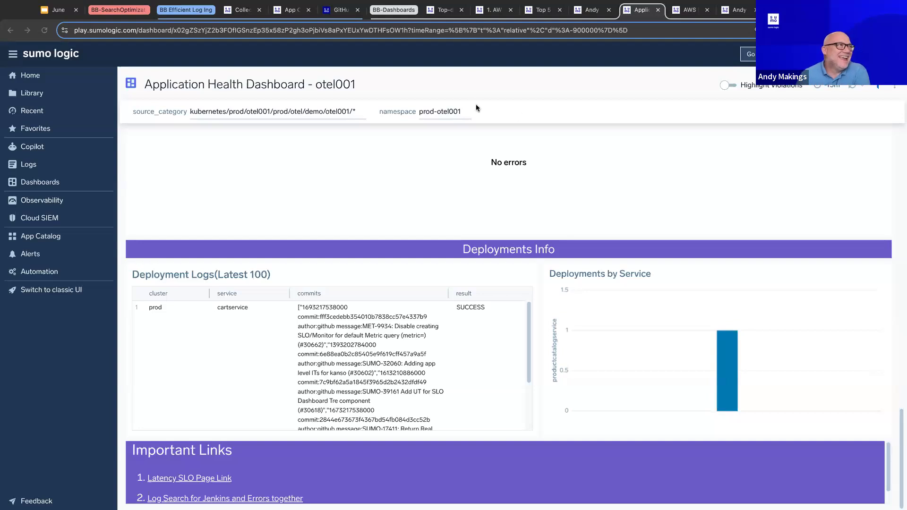
pyautogui.click(394, 9)
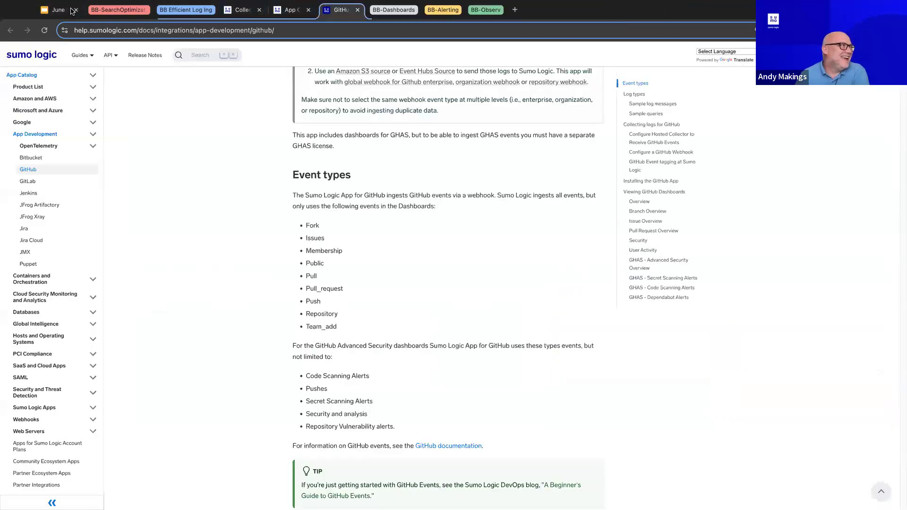
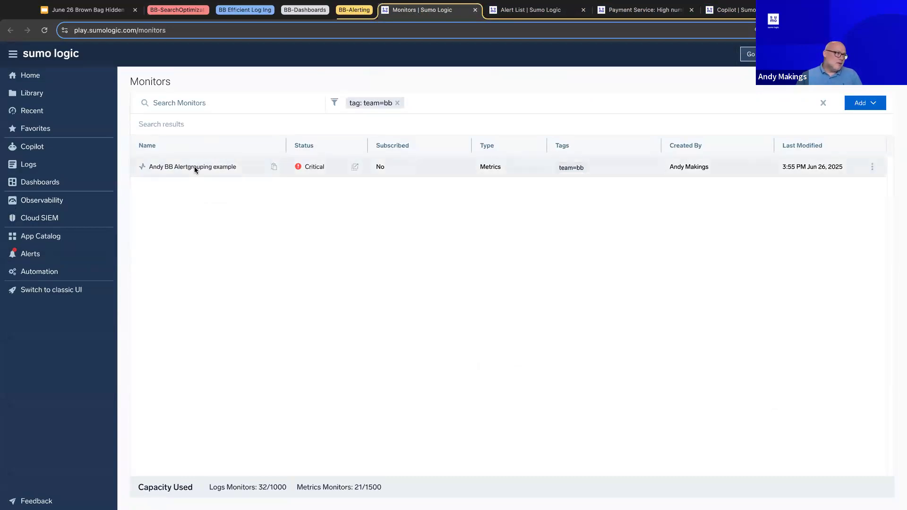
# Open the team=bb alert grouping monitor for editing and examine its trigger conditions and the variables in its customized alert name.
pyautogui.click(194, 166)
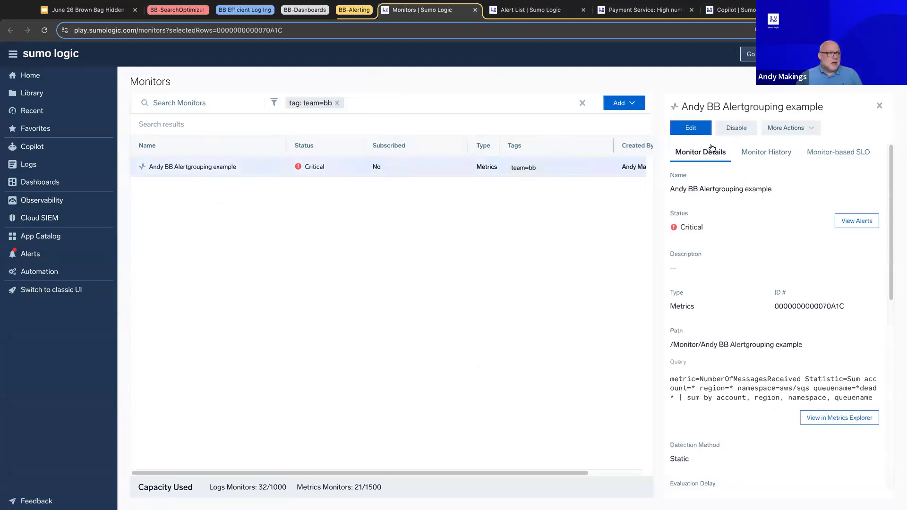
pyautogui.click(690, 128)
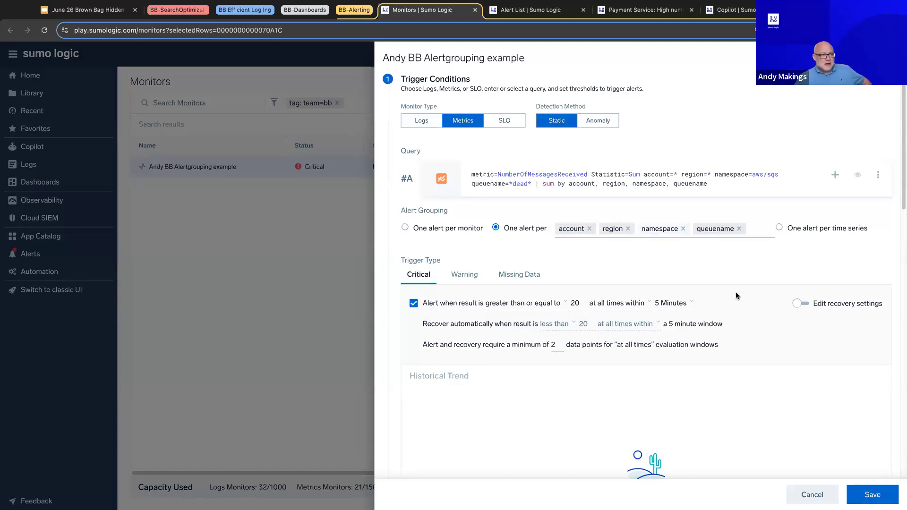
pyautogui.scroll(-3, 735, 292)
pyautogui.scroll(1, 735, 297)
pyautogui.scroll(-5, 735, 298)
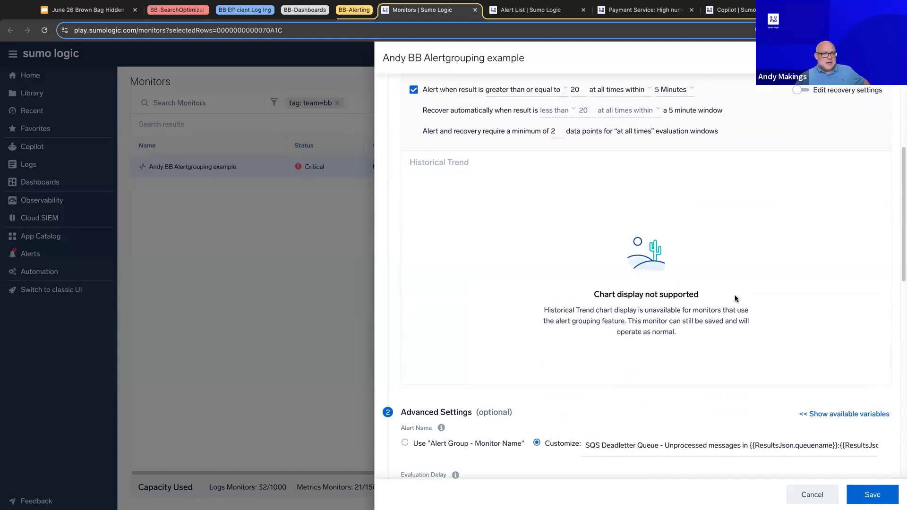
pyautogui.scroll(-3, 722, 300)
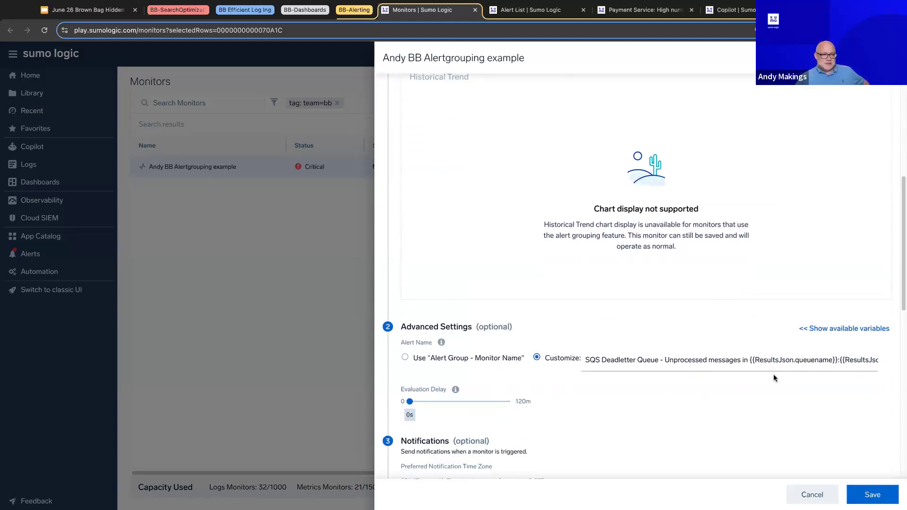
pyautogui.moveTo(827, 361); pyautogui.dragTo(894, 367)
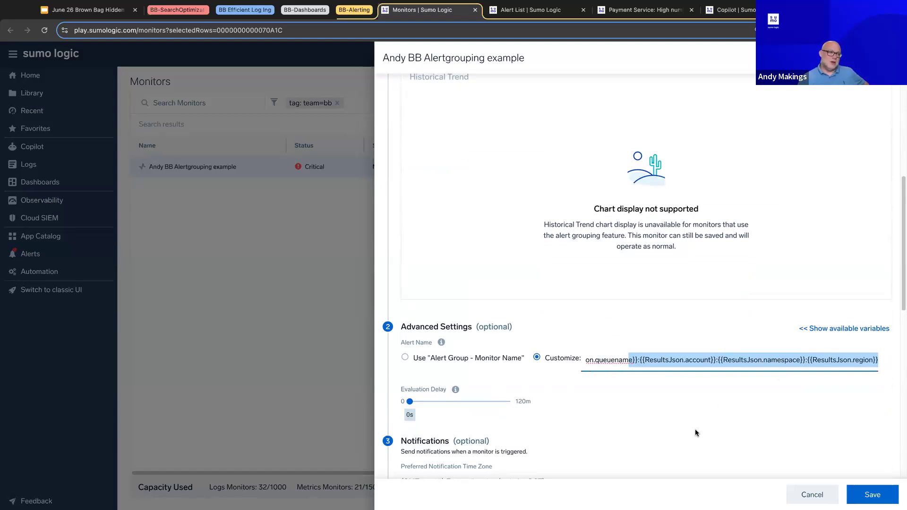
# Review the monitor's Notifications and Playbooks settings, and close the editor without saving.
pyautogui.scroll(-3, 696, 428)
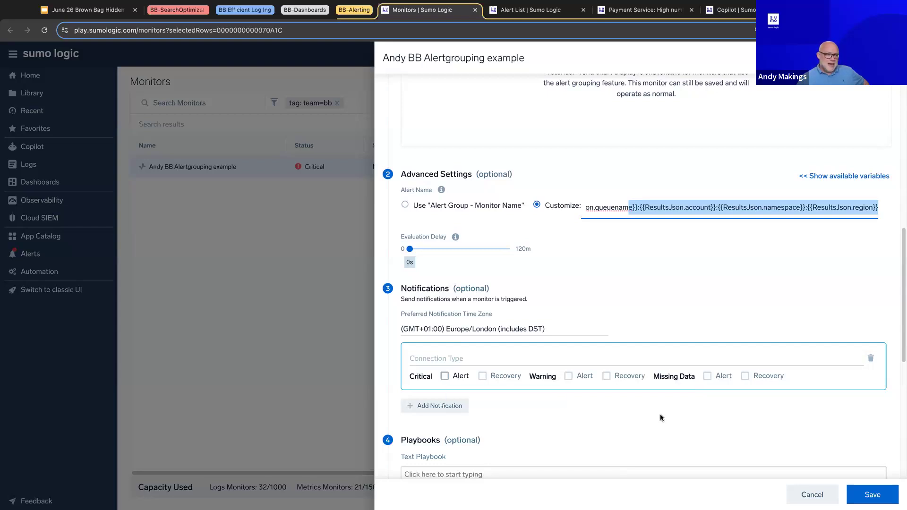
pyautogui.scroll(-2, 660, 414)
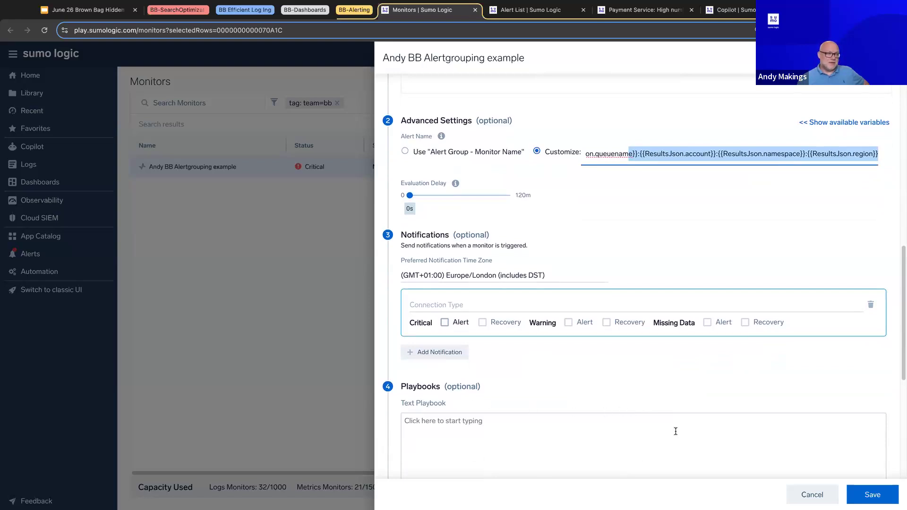
pyautogui.scroll(-1, 591, 424)
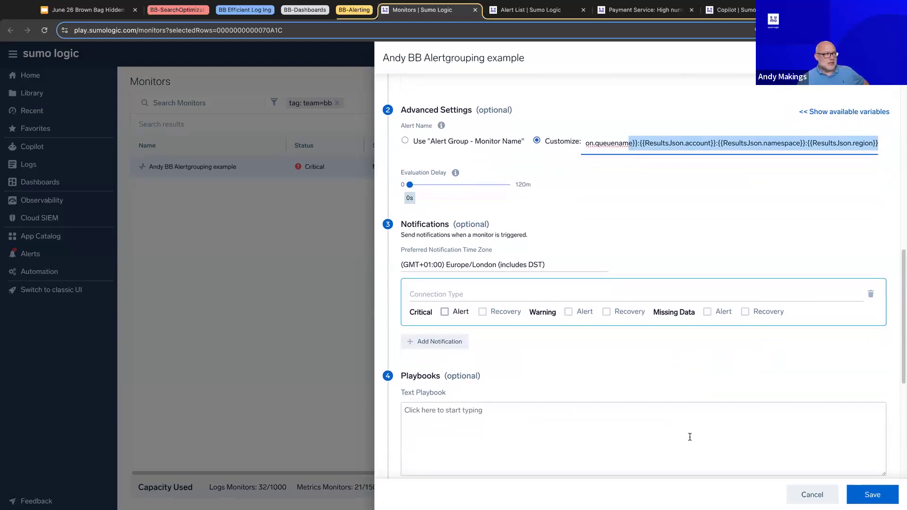
pyautogui.scroll(-1, 687, 439)
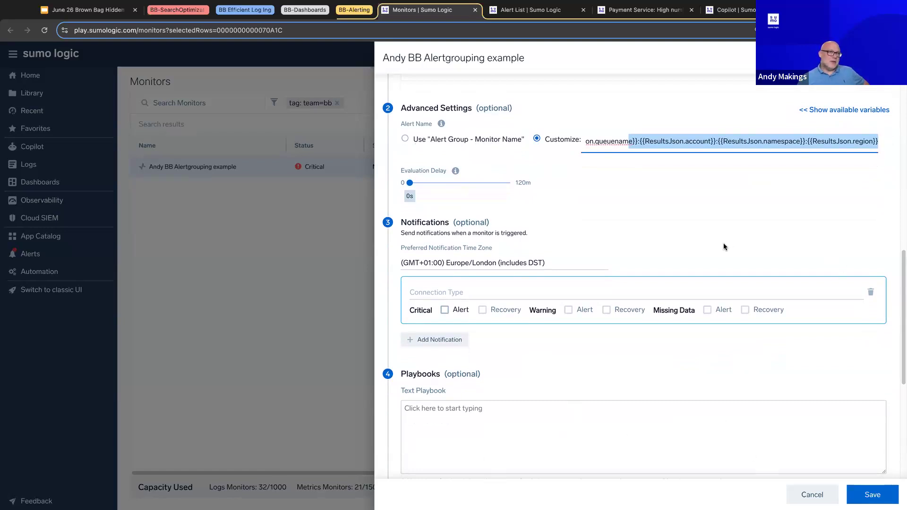
pyautogui.scroll(5, 723, 245)
pyautogui.click(812, 495)
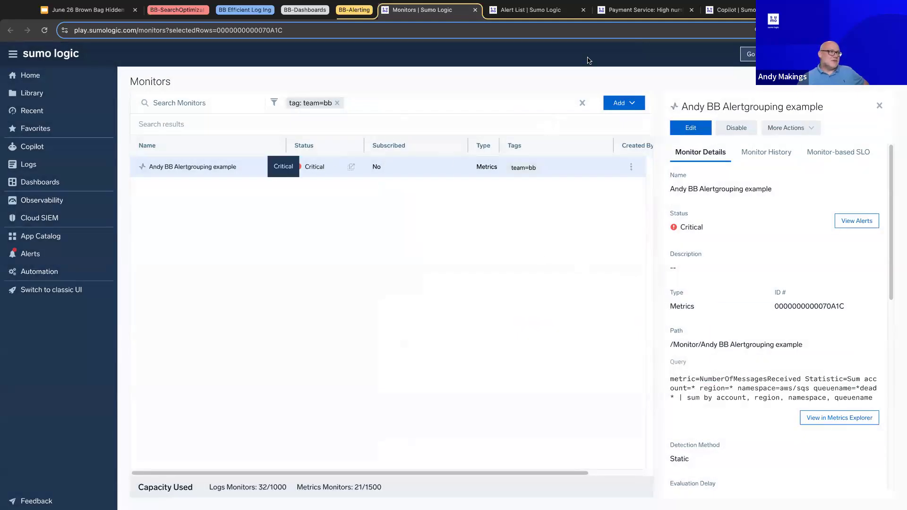
# Widen the Name column in the Alert List, open the active SQS Deadletter Queue alert and view its triggered query and time series.
pyautogui.click(543, 10)
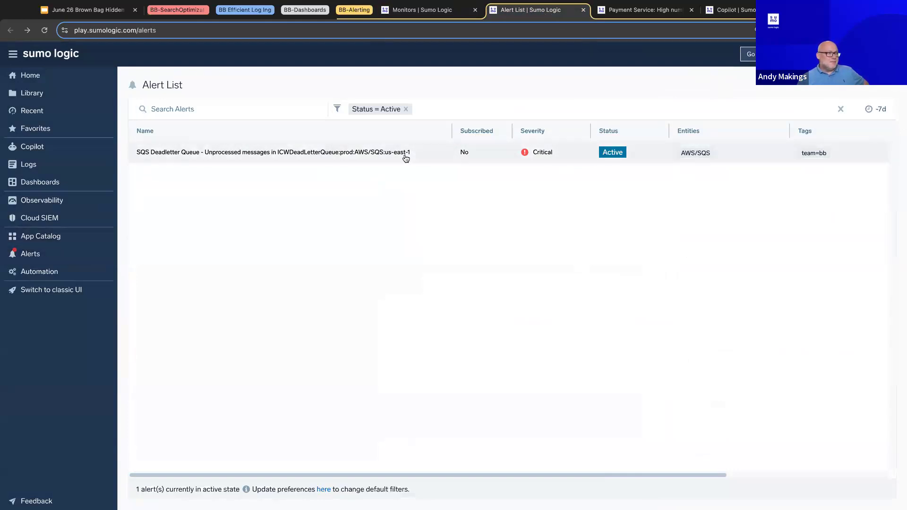
pyautogui.moveTo(451, 130); pyautogui.dragTo(507, 130)
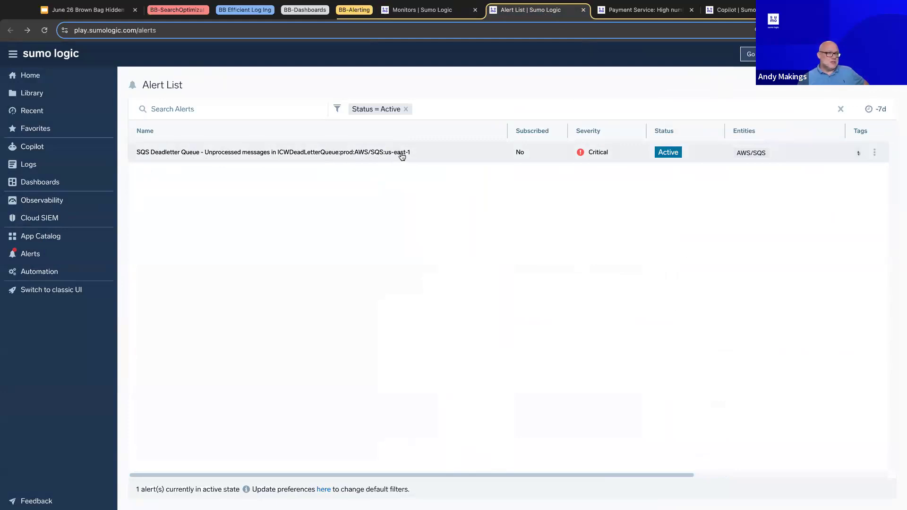
pyautogui.click(307, 153)
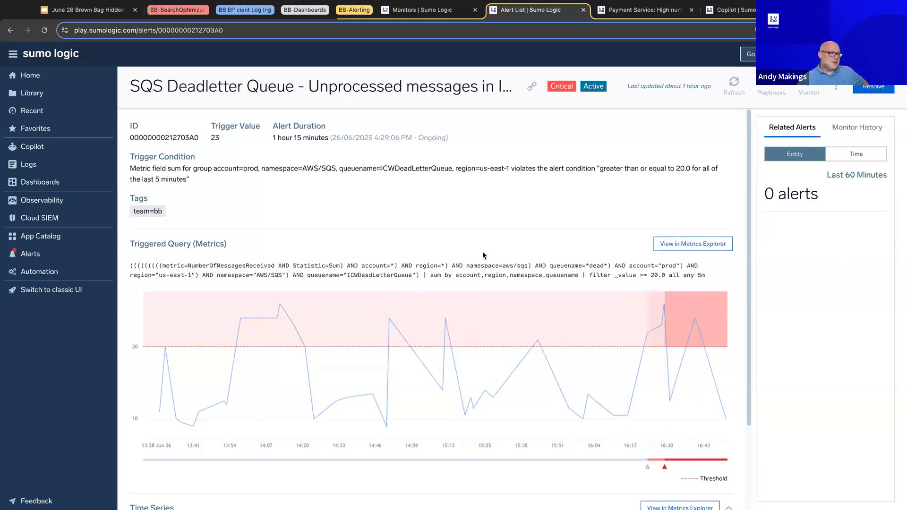
pyautogui.scroll(-3, 482, 255)
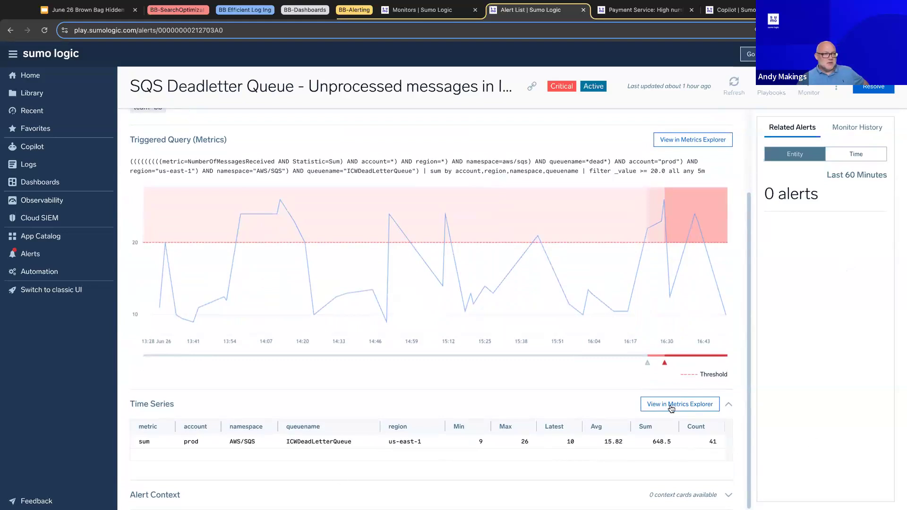
# Switch to the Payment Service alert and check its monitor history and its related alerts by time and by entity.
pyautogui.click(666, 13)
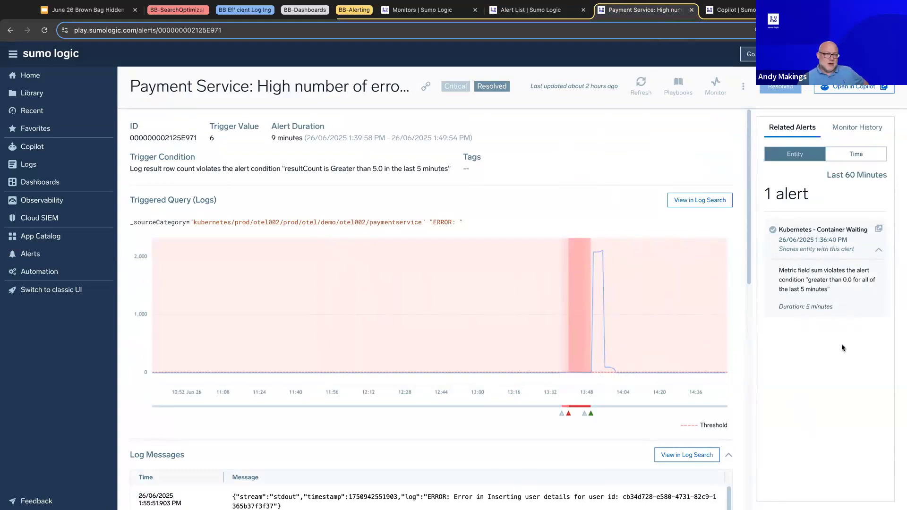
pyautogui.click(856, 134)
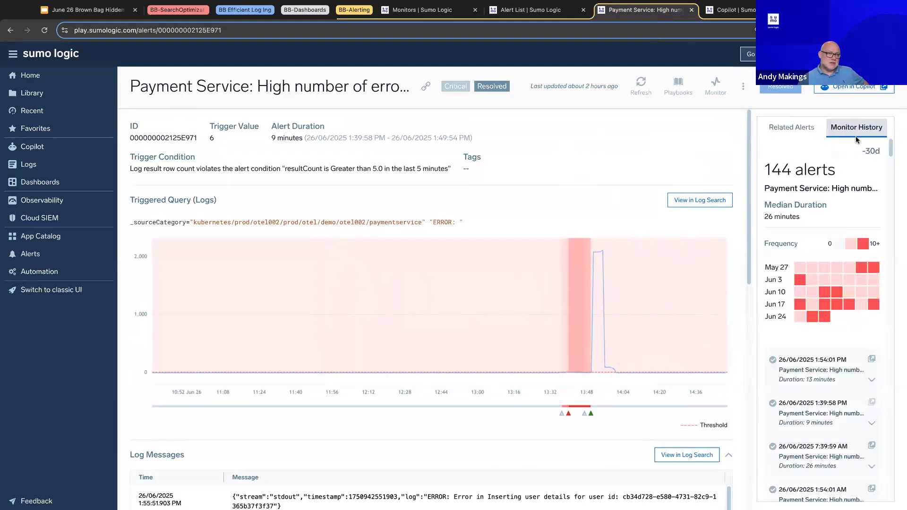
pyautogui.click(803, 127)
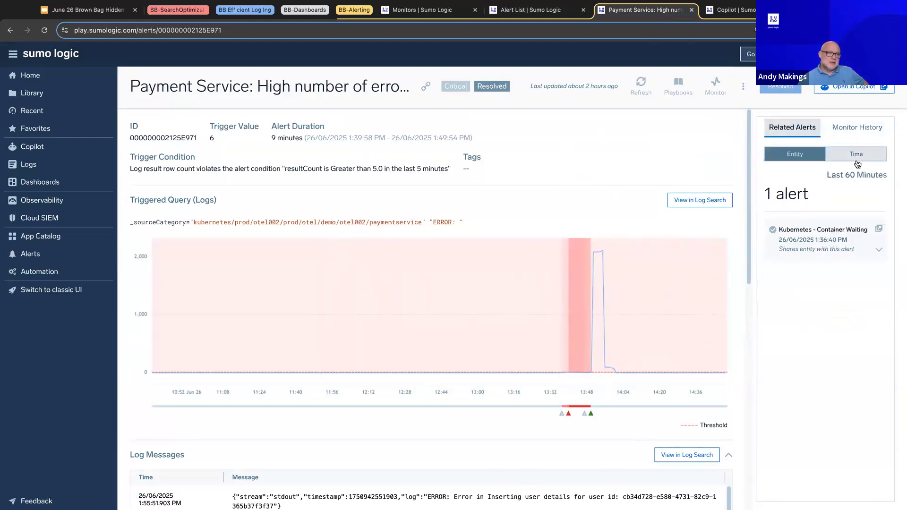
pyautogui.click(831, 159)
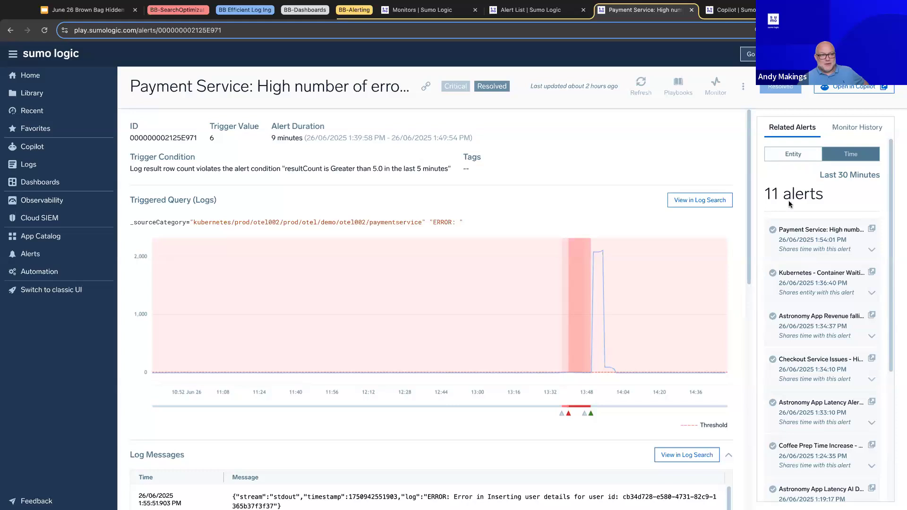
pyautogui.click(791, 162)
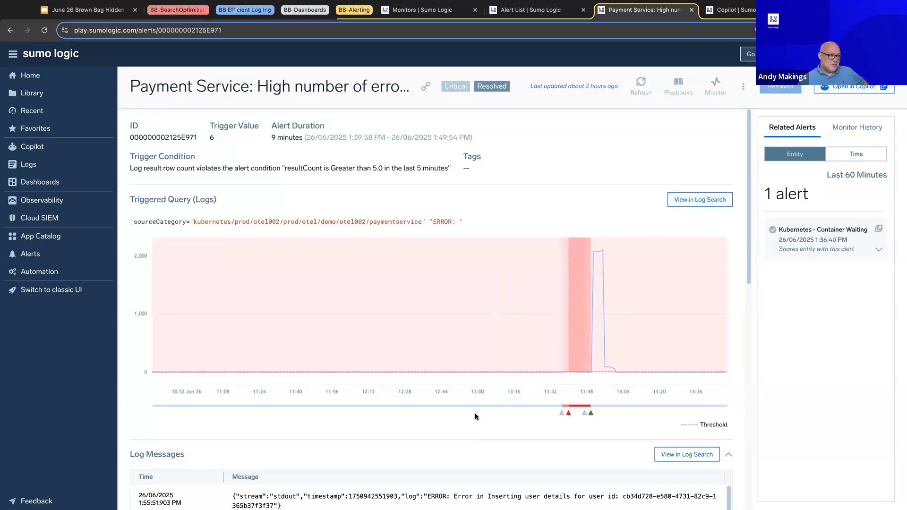
# Examine the Payment Service alert's log messages and the Log Fluctuations and Dimensional Explanations cards in its Alert Context.
pyautogui.scroll(-3, 476, 473)
pyautogui.scroll(-1, 465, 421)
pyautogui.scroll(-2, 583, 348)
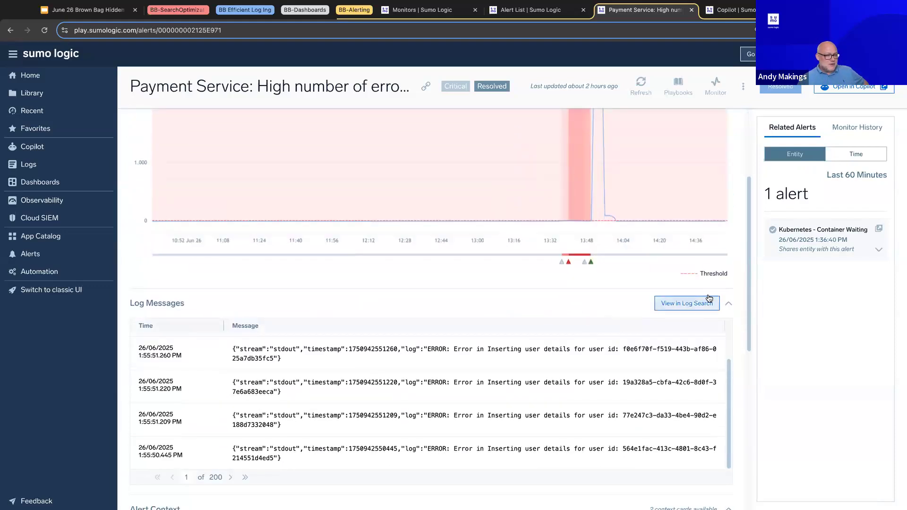
pyautogui.scroll(2, 732, 411)
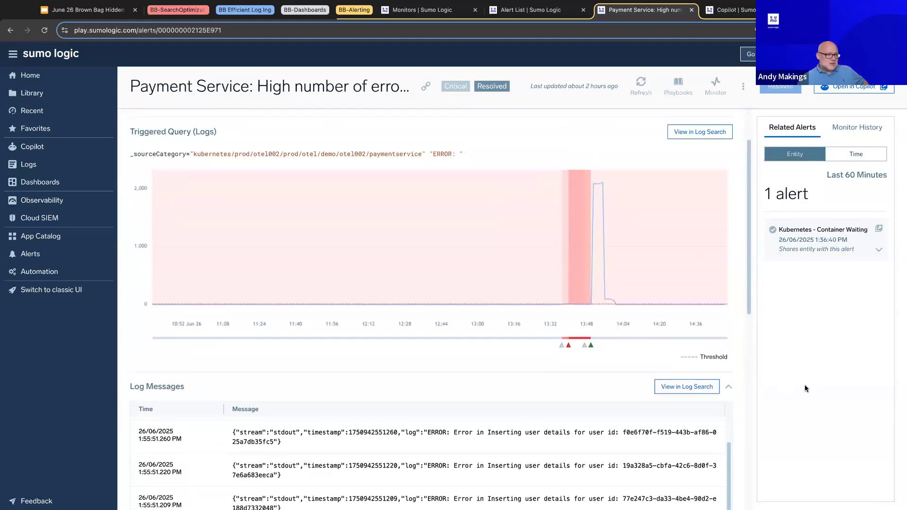
pyautogui.scroll(-4, 748, 280)
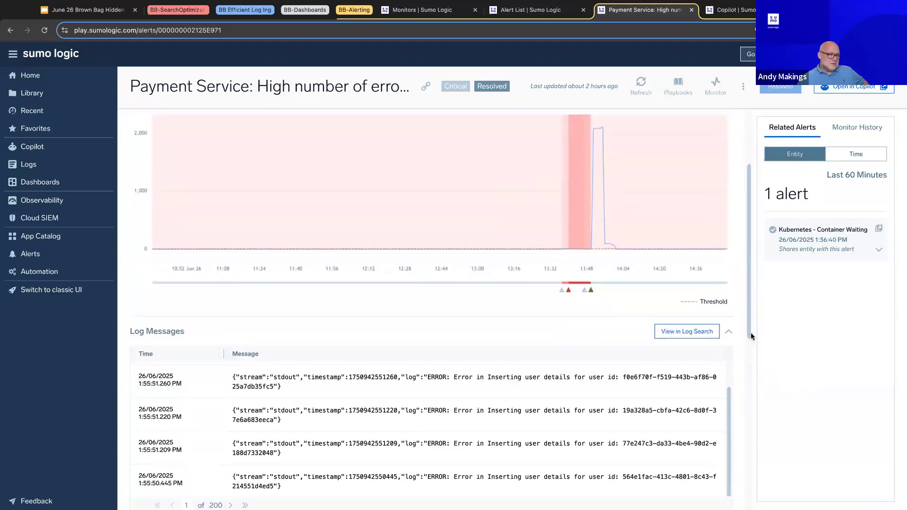
pyautogui.scroll(-5, 755, 380)
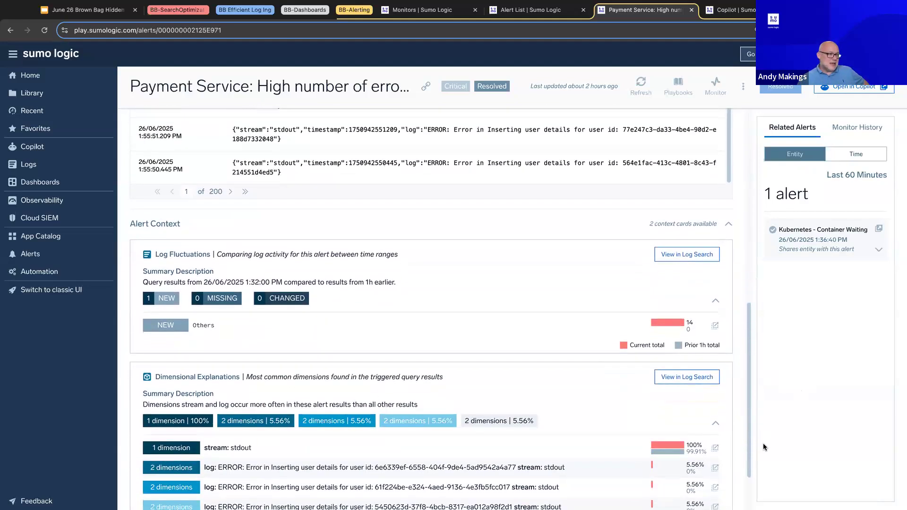
pyautogui.scroll(-2, 767, 457)
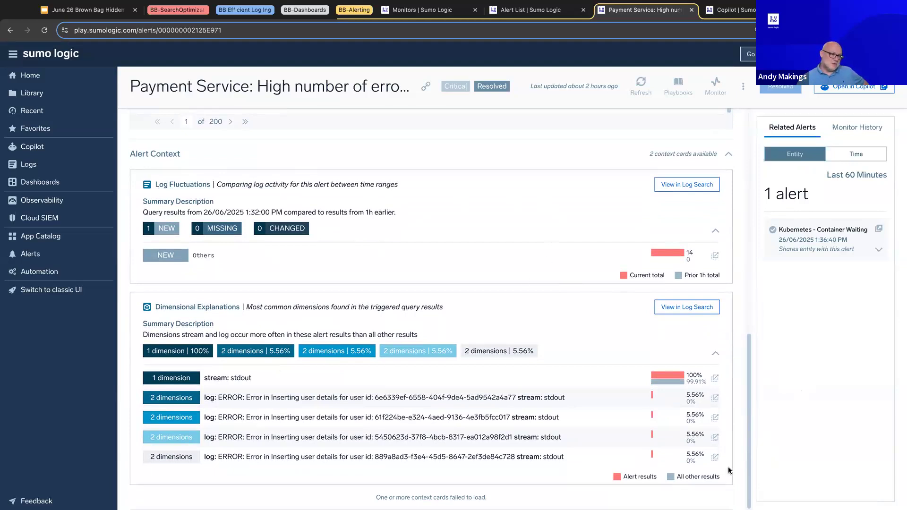
pyautogui.moveTo(747, 452); pyautogui.dragTo(745, 509)
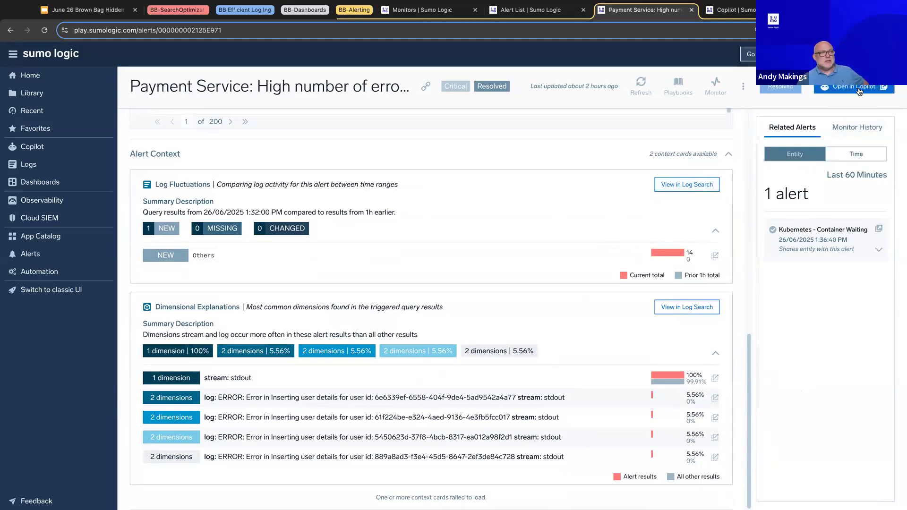
# View the Displaying All Error Logs conversation in Copilot, highlight its prompt on error message frequency, and return to the June 26 slide deck.
pyautogui.click(734, 6)
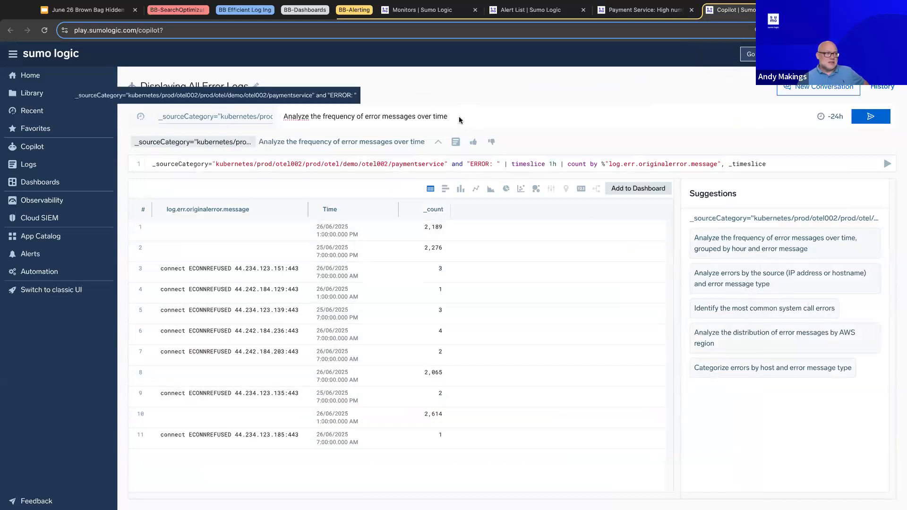
pyautogui.moveTo(489, 115); pyautogui.dragTo(287, 116)
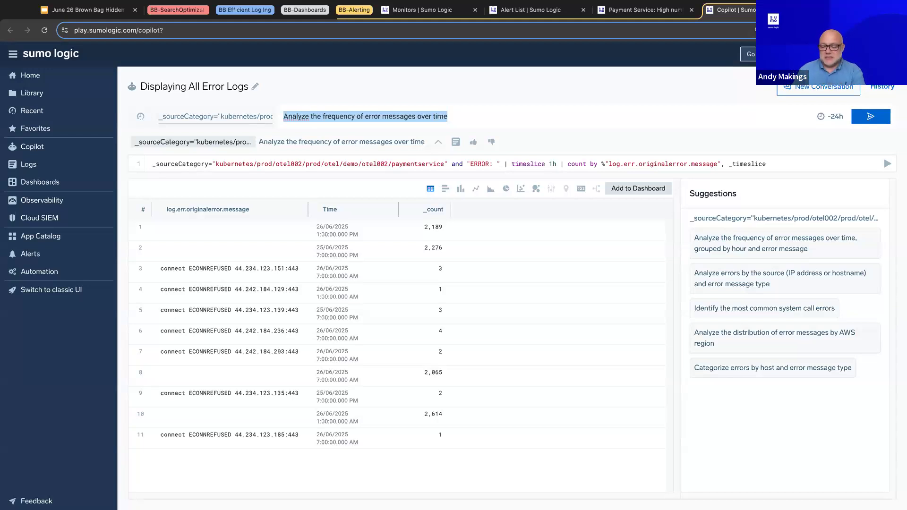
pyautogui.press('super+Tab')
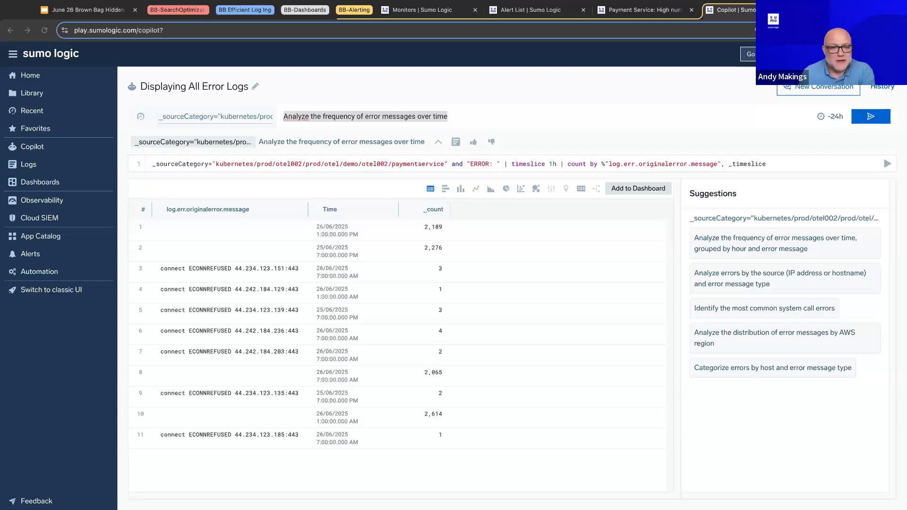
pyautogui.click(105, 10)
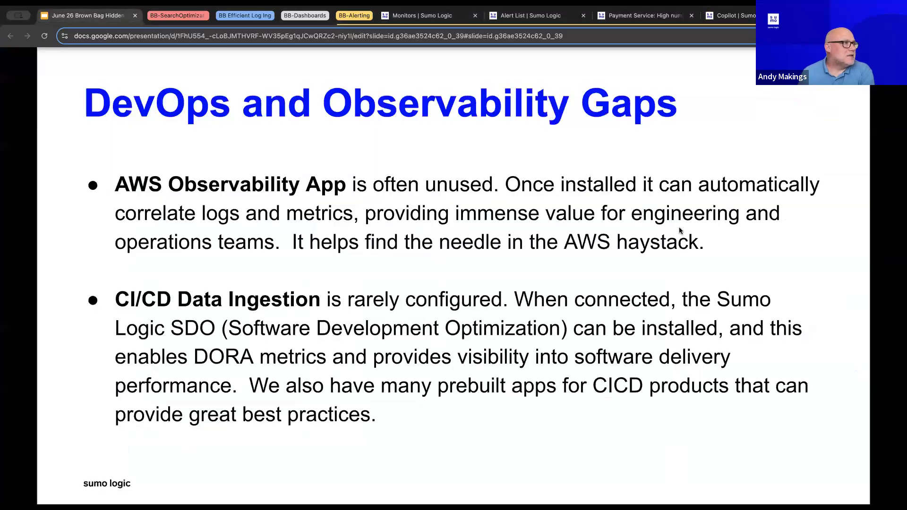
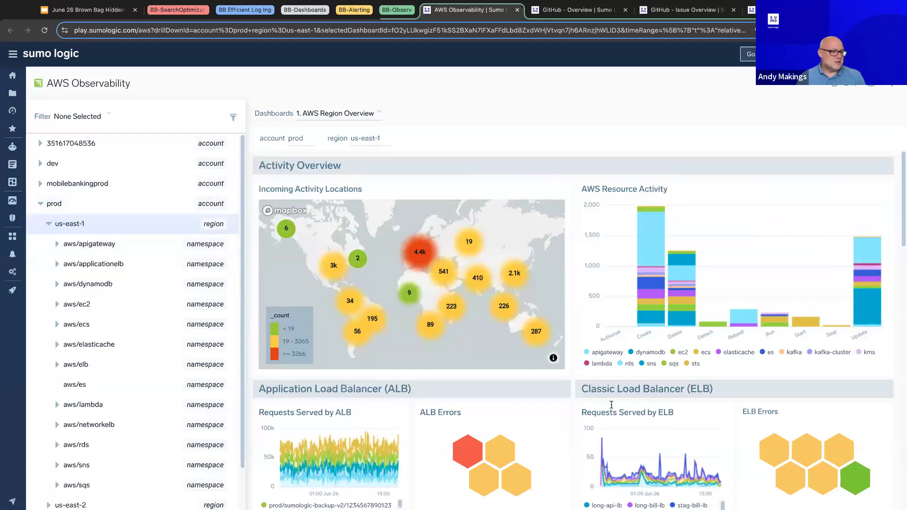
# Look through the service sections of the AWS Region Overview dashboard for the prod account's us-east-1 region.
pyautogui.scroll(-7, 752, 418)
pyautogui.scroll(2, 752, 418)
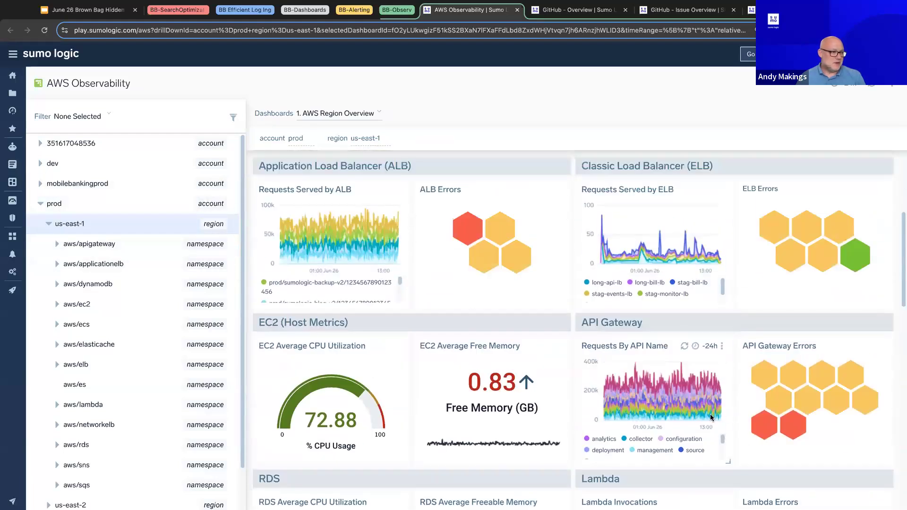
pyautogui.scroll(-3, 708, 418)
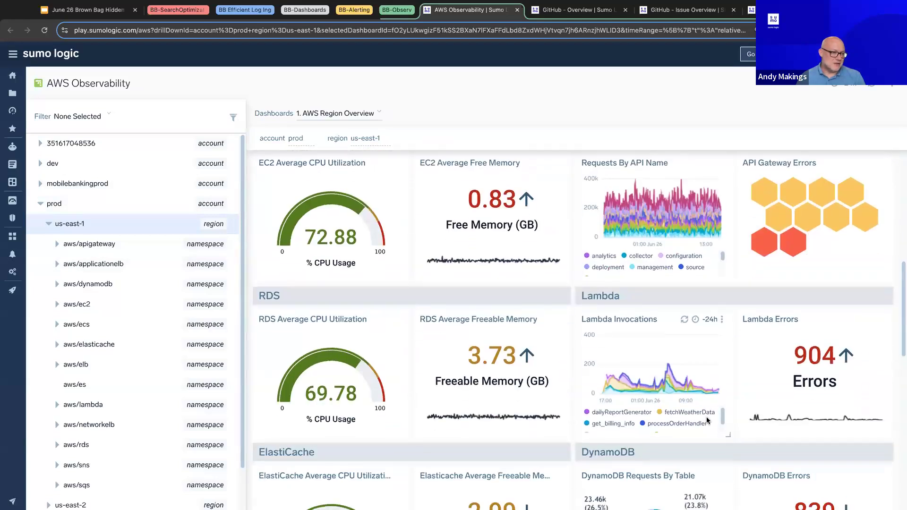
# Examine the Lambda, DynamoDB, Network Load Balancer, SNS and SQS panels of the us-east-1 region overview.
pyautogui.scroll(-1, 708, 418)
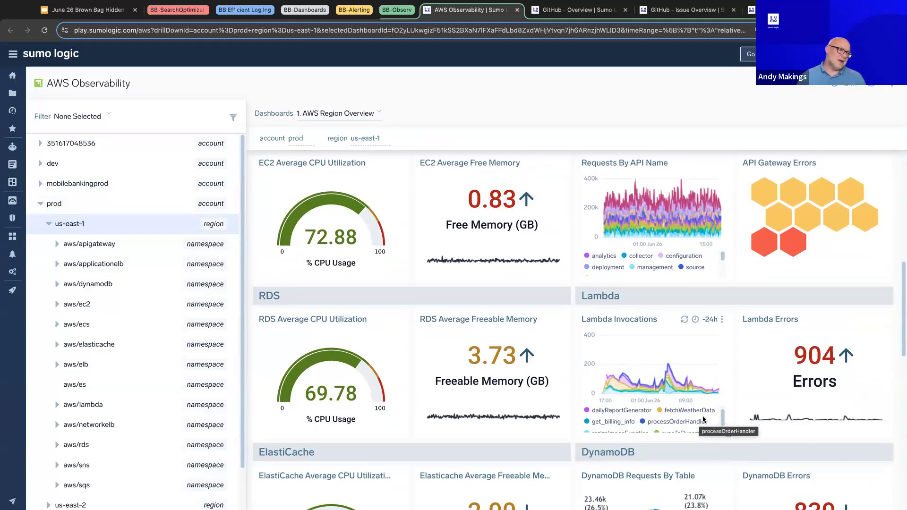
pyautogui.scroll(-2, 735, 436)
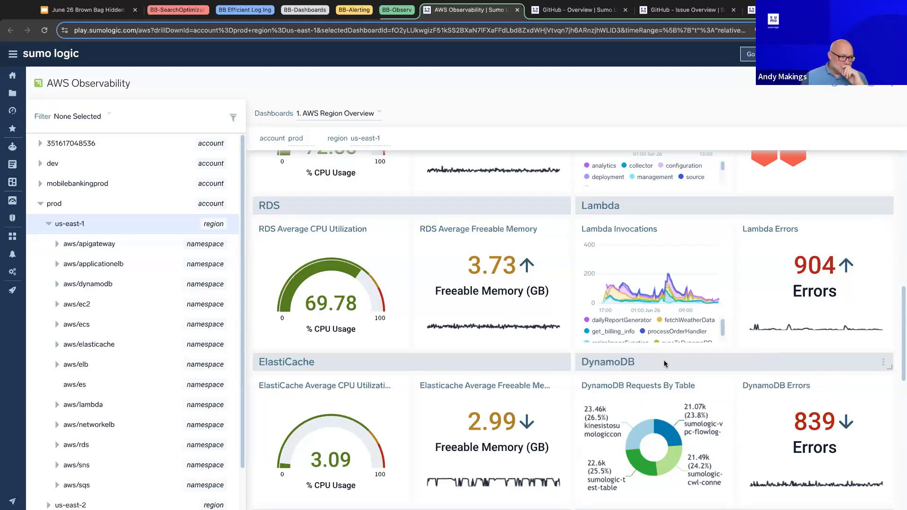
pyautogui.scroll(-10, 664, 364)
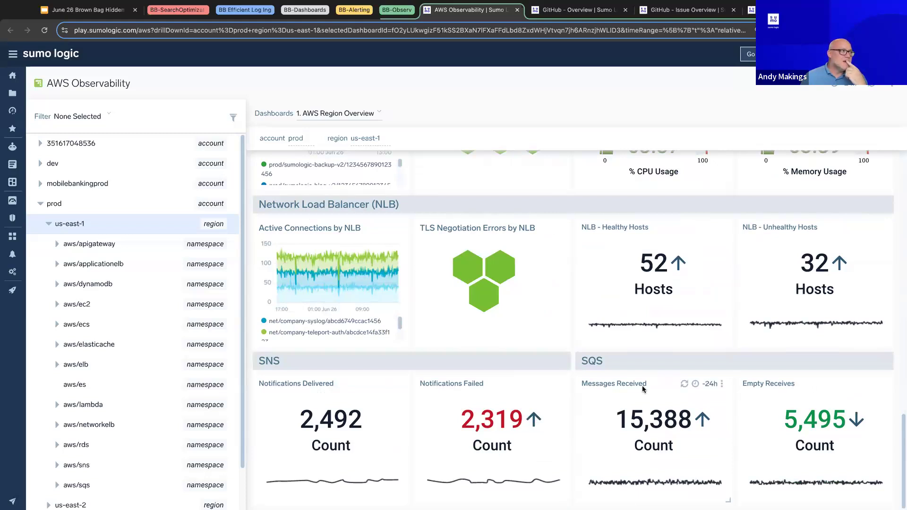
# Open the aws/apigateway namespace under us-east-1 and check the list of dashboards available for API Gateway.
pyautogui.click(101, 253)
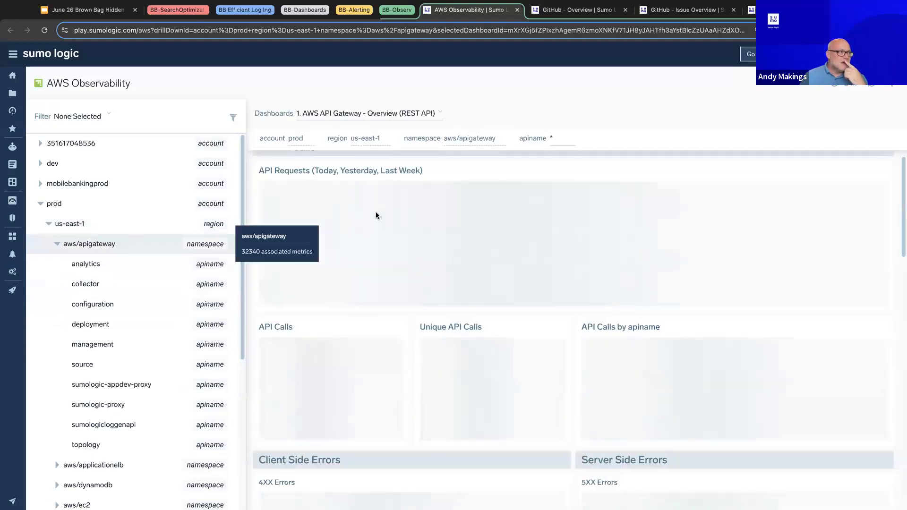
pyautogui.click(413, 121)
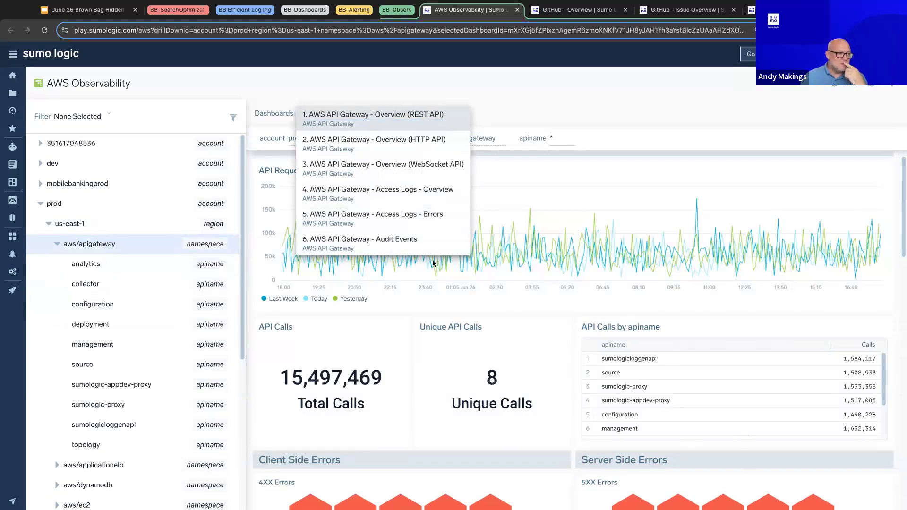
pyautogui.click(96, 246)
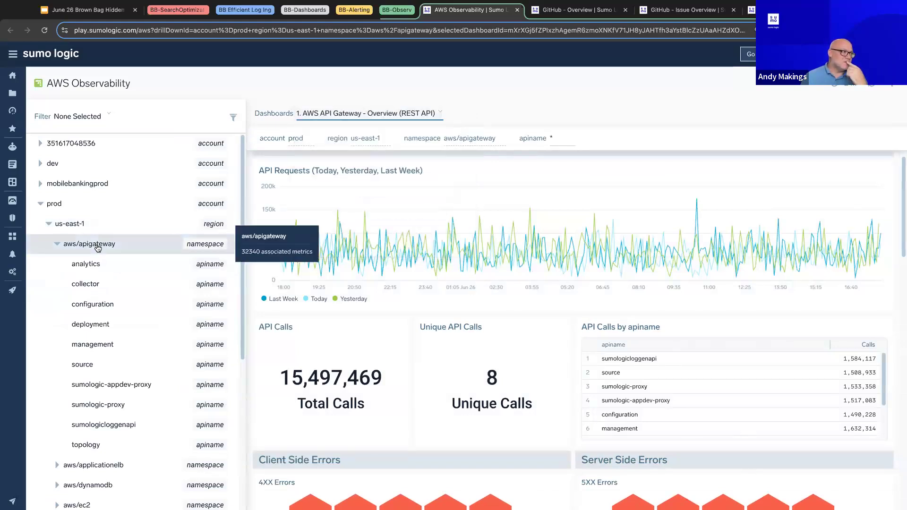
# View the aws/dynamodb namespace's overview dashboard and table list, and return to the prod account's AWS Account Overview.
pyautogui.click(97, 247)
pyautogui.click(101, 284)
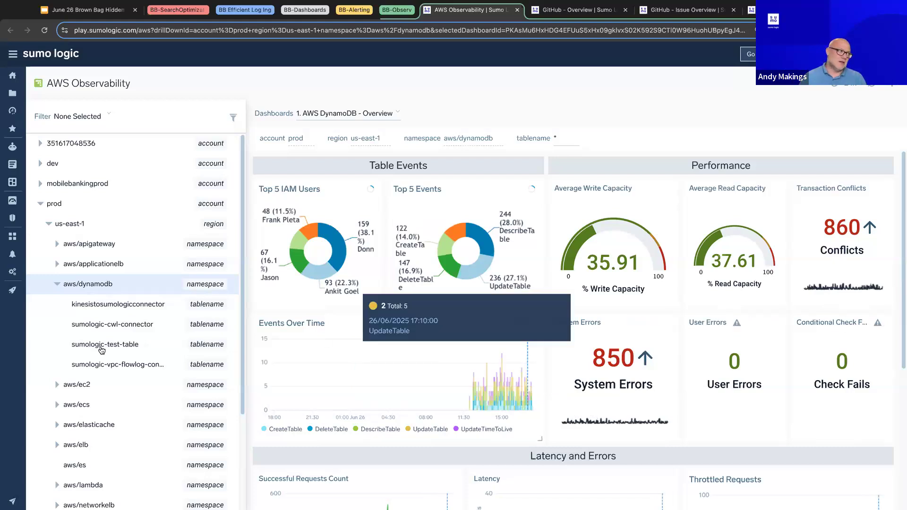
pyautogui.moveTo(130, 383)
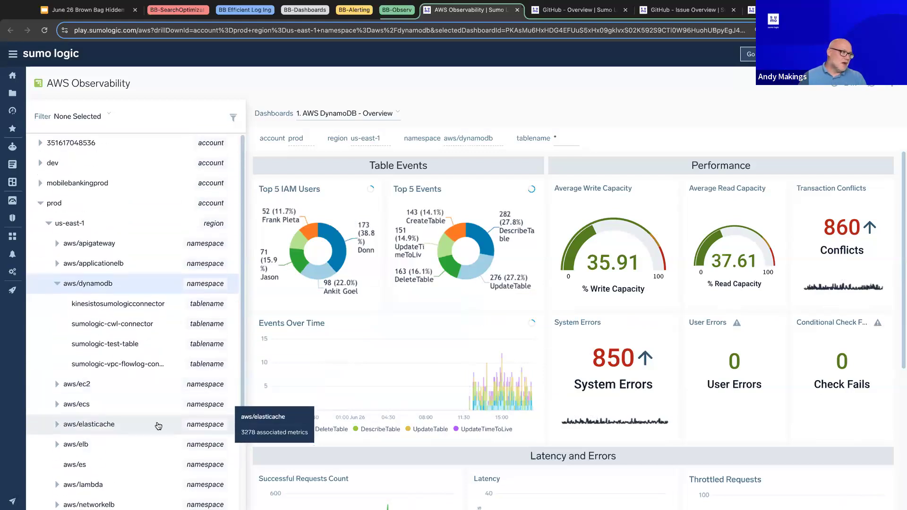
pyautogui.scroll(-1, 129, 390)
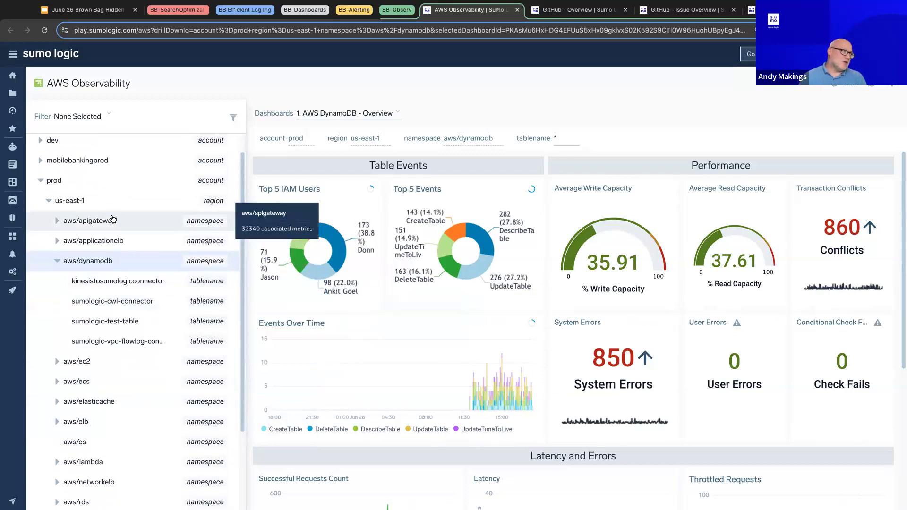
pyautogui.click(71, 186)
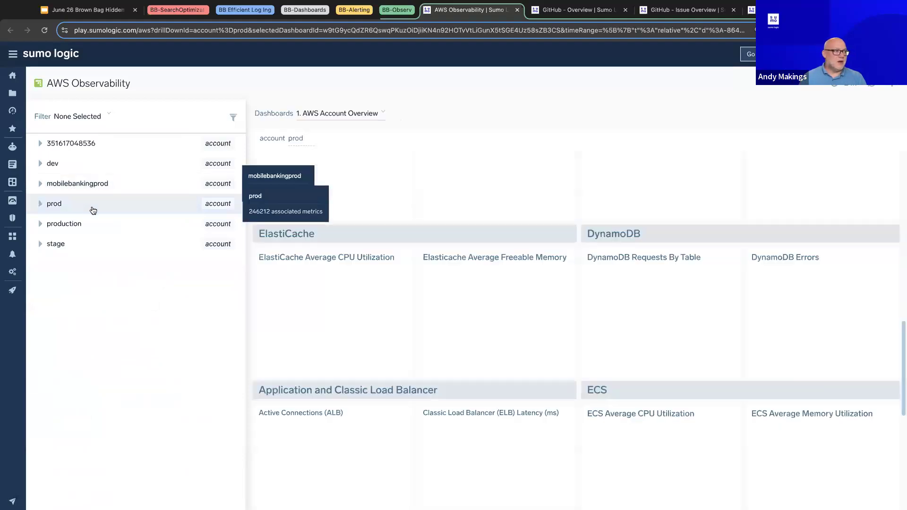
pyautogui.scroll(-2, 778, 468)
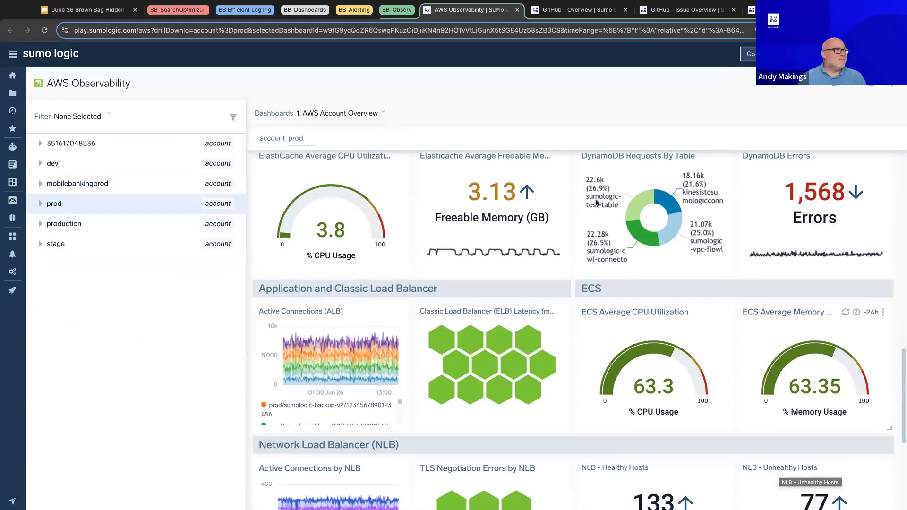
# Look through the commit, pull request and issue panels of the GitHub - Overview dashboard, and open the GitHub - Issue Overview dashboard.
pyautogui.click(568, 14)
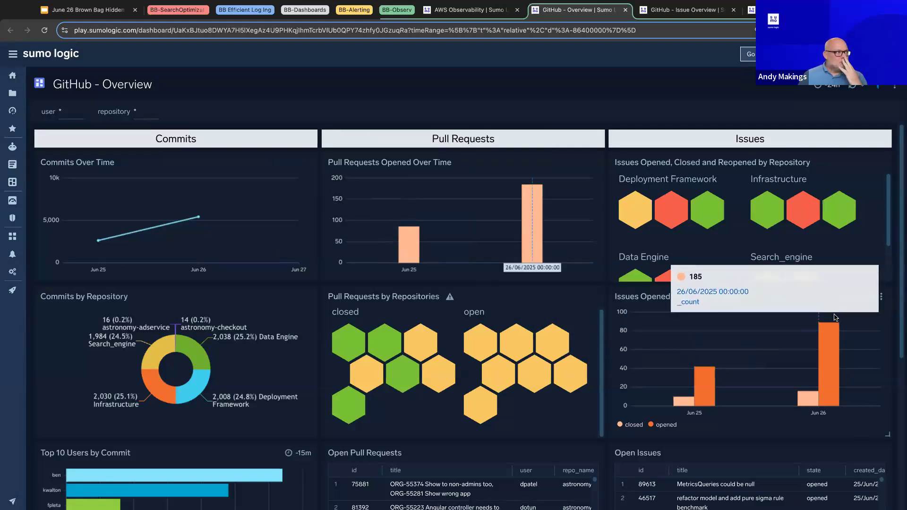
pyautogui.scroll(-1, 762, 354)
pyautogui.scroll(-5, 761, 353)
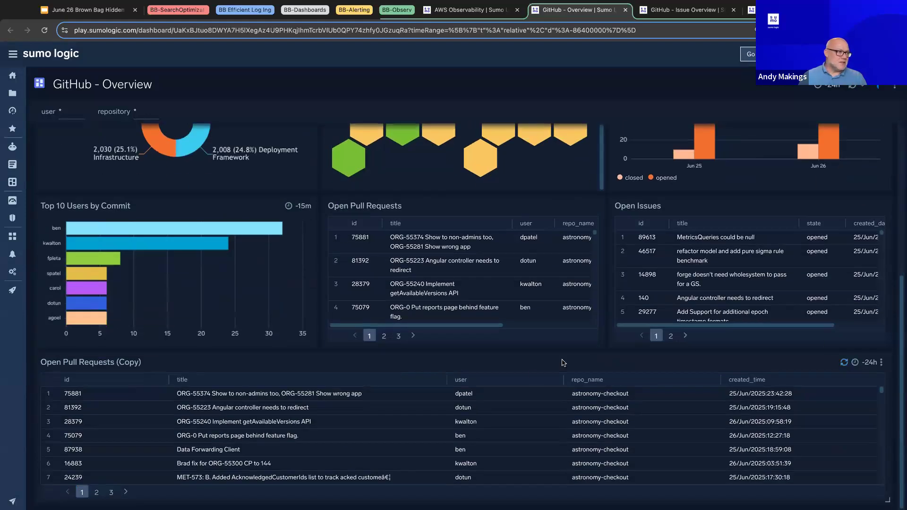
pyautogui.scroll(6, 563, 363)
pyautogui.scroll(-2, 331, 359)
pyautogui.scroll(-3, 526, 466)
pyautogui.scroll(-3, 746, 454)
pyautogui.scroll(-2, 900, 461)
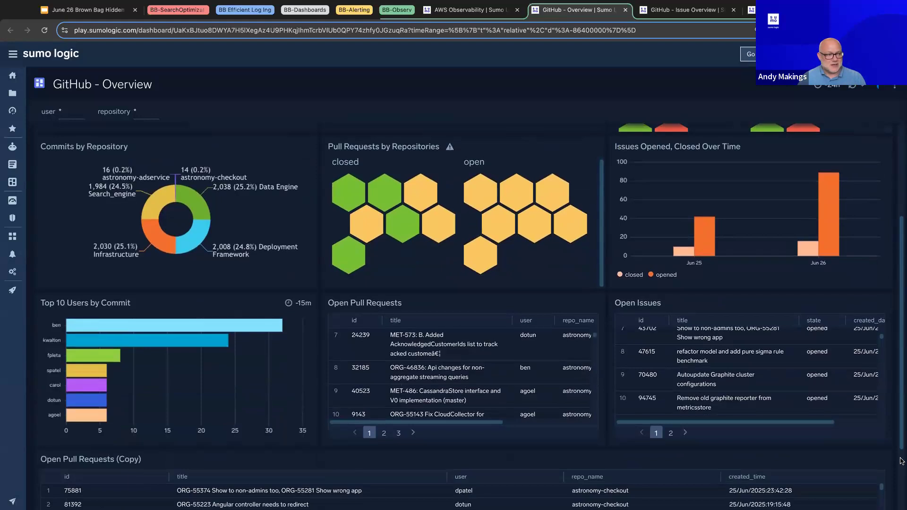
pyautogui.scroll(-2, 900, 460)
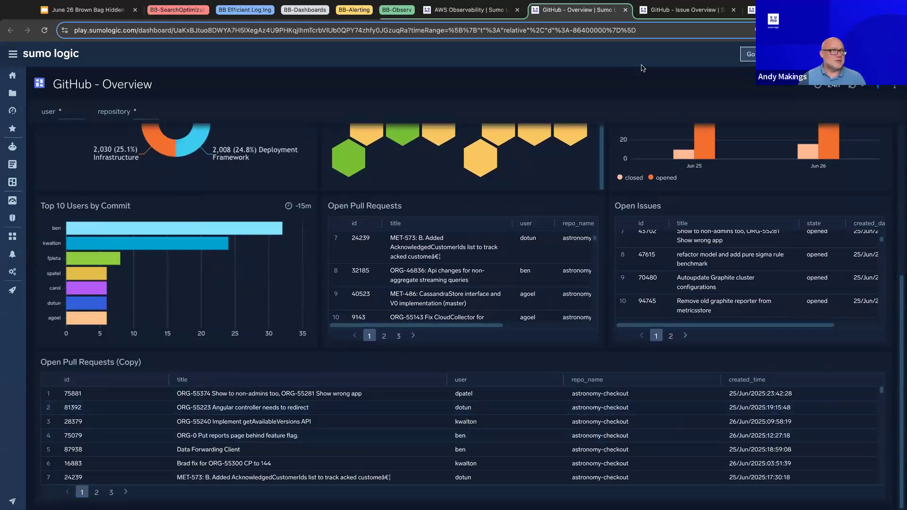
pyautogui.click(680, 11)
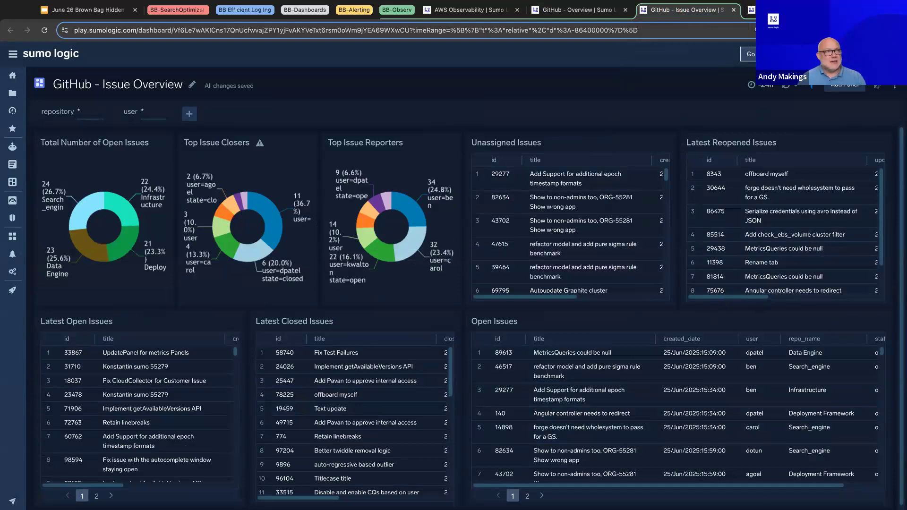
# Review the SDO - Deployments dashboard down to the Success Vs Failed Deploys chart, and return to the June 26 slide deck.
pyautogui.hotkey('ctrl', 'Tab')
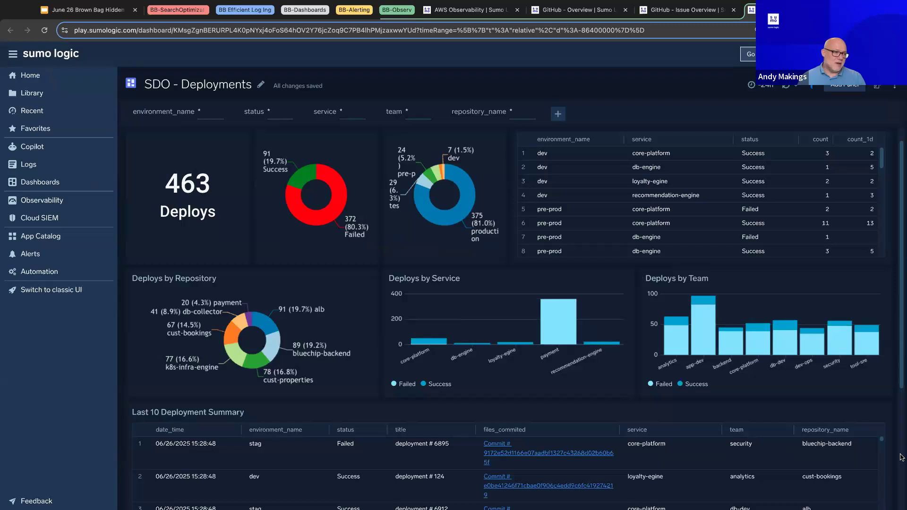
pyautogui.scroll(-4, 901, 453)
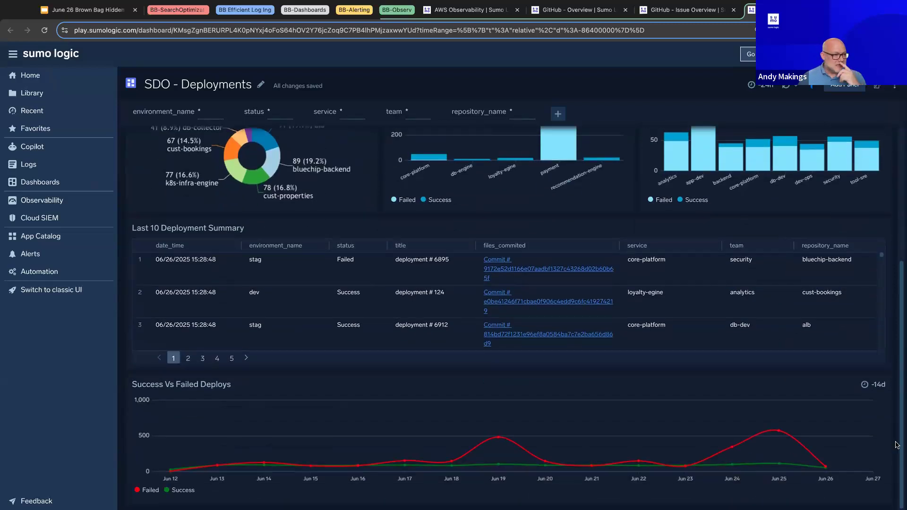
pyautogui.scroll(4, 898, 446)
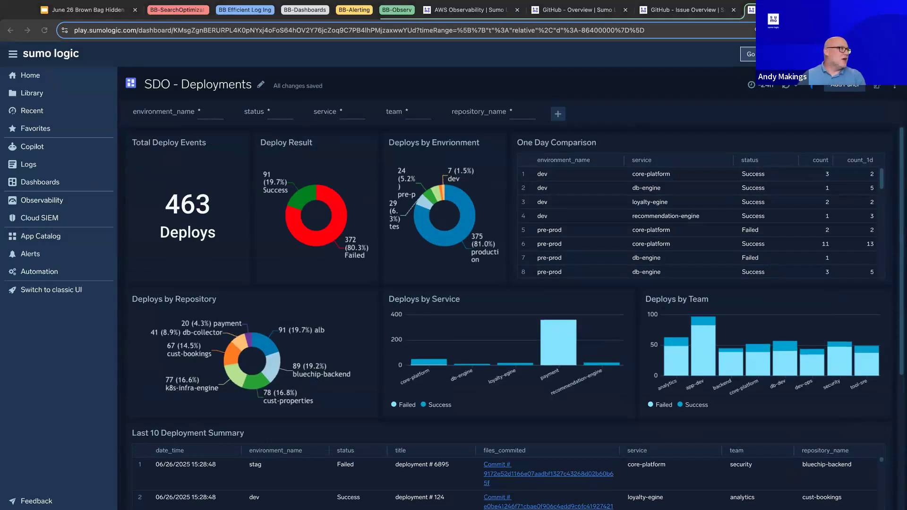
pyautogui.click(94, 14)
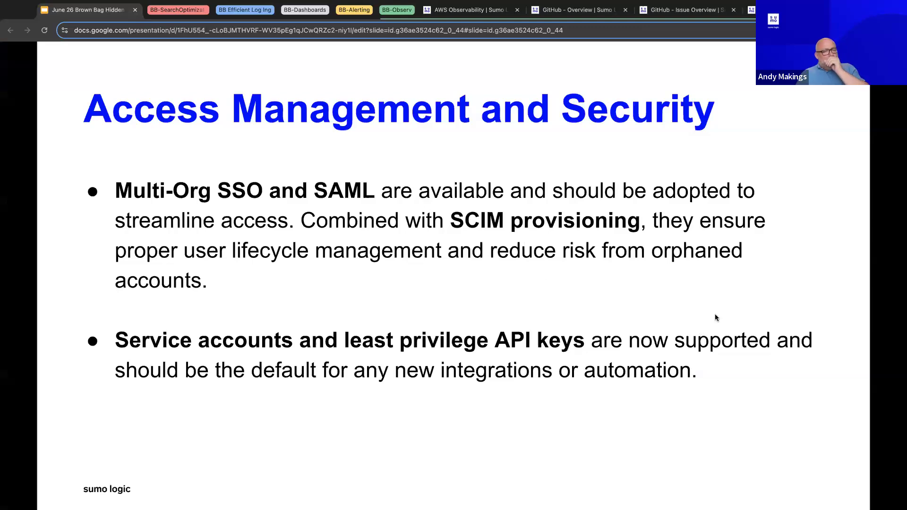